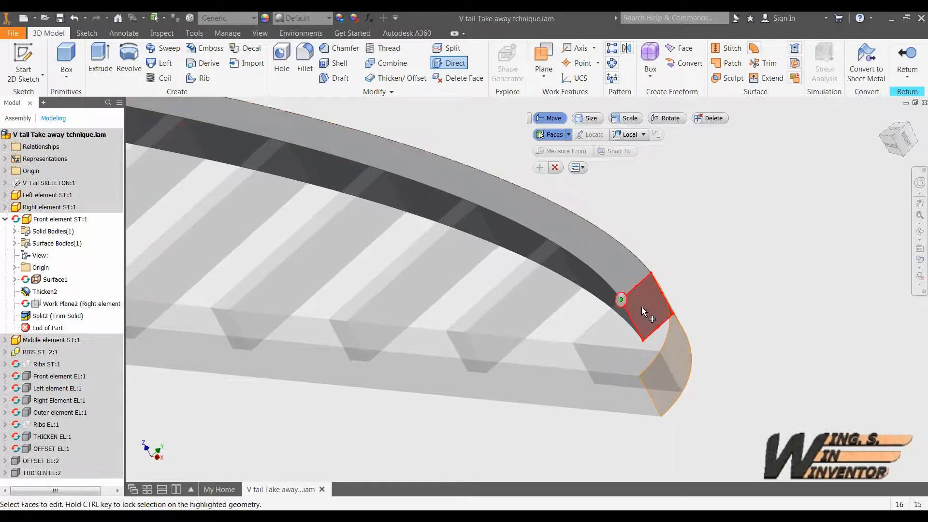
- Extend the tip end of the front element by moving its end face outward with Direct Edit
click(648, 318)
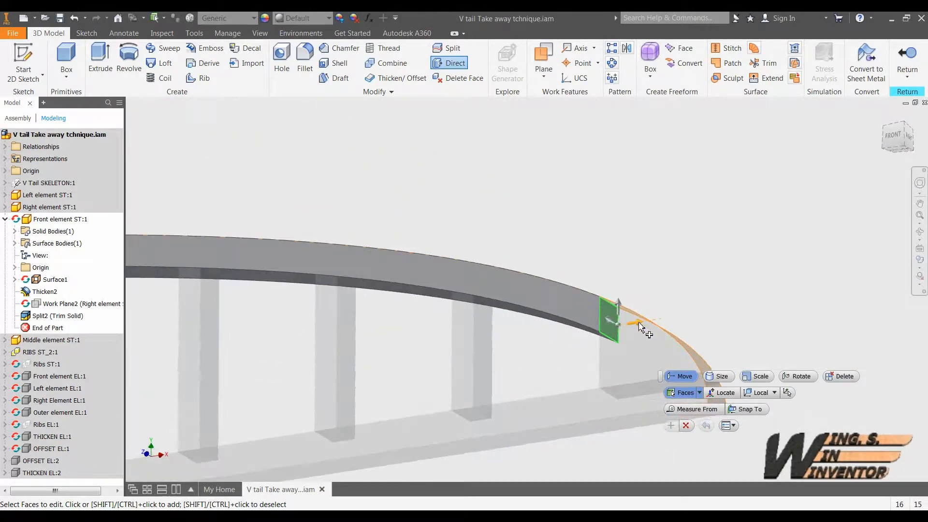
key(Return)
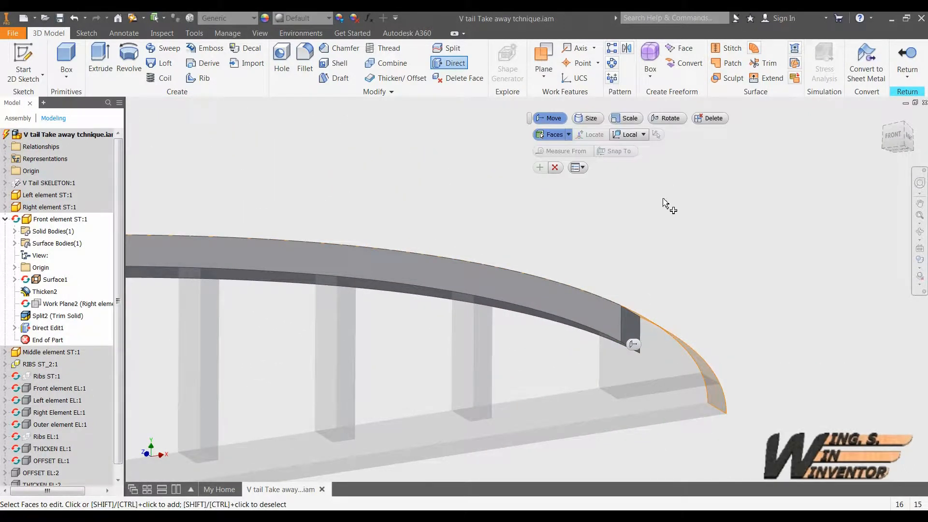
click(554, 167)
- Fillet the lower edge of the front element's extended tip with a 3 mm radius and return to the assembly
click(309, 59)
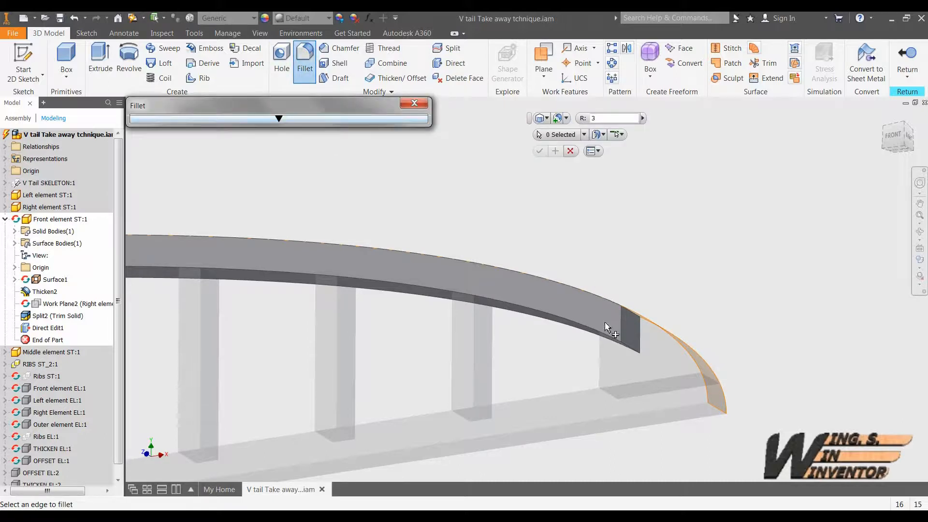
click(628, 350)
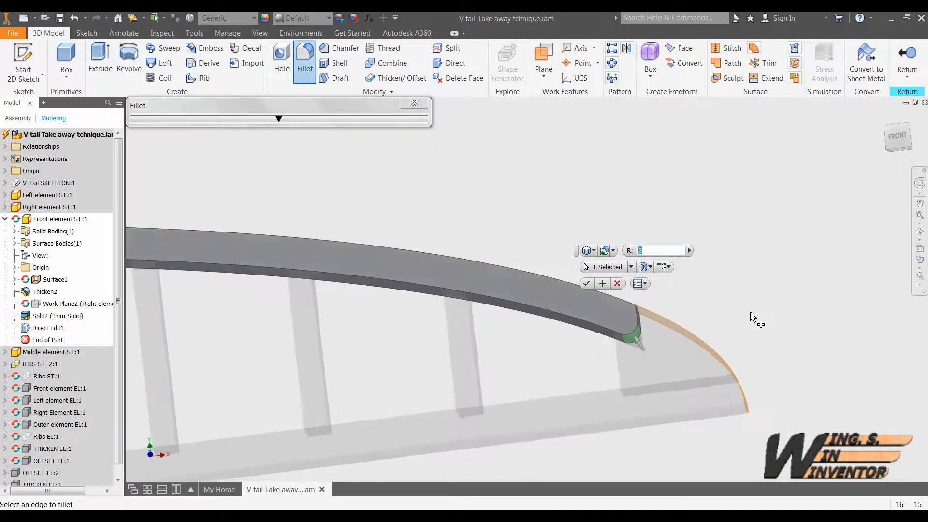
click(587, 284)
scroll(700, 263, down, 5)
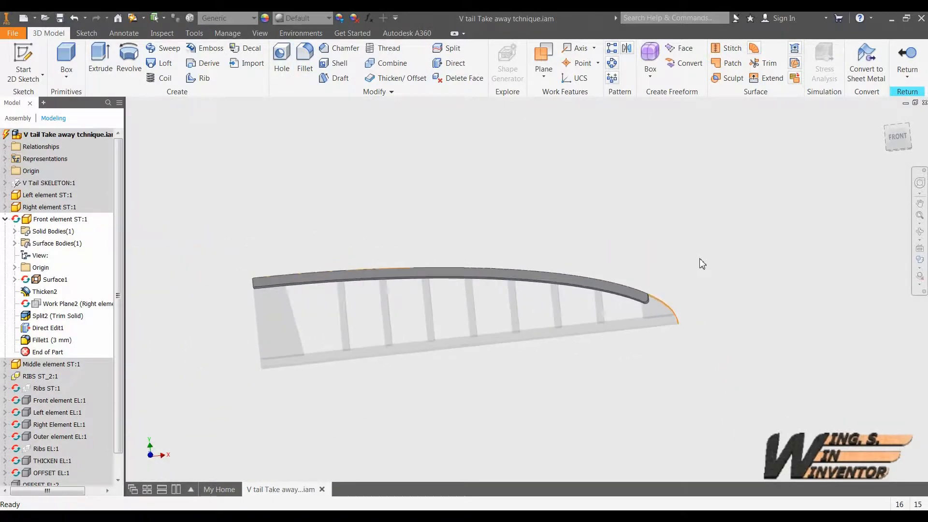
scroll(653, 228, up, 3)
click(906, 57)
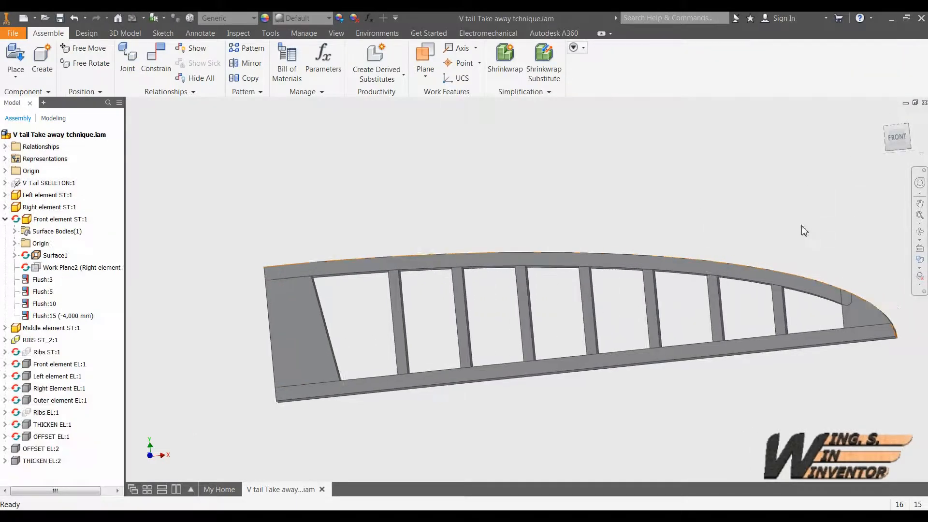
- Analyze interference between the right, front and middle elements and the RIBS ST_2 component, and inspect the tip joint
drag(753, 279, 749, 275)
click(238, 33)
click(21, 62)
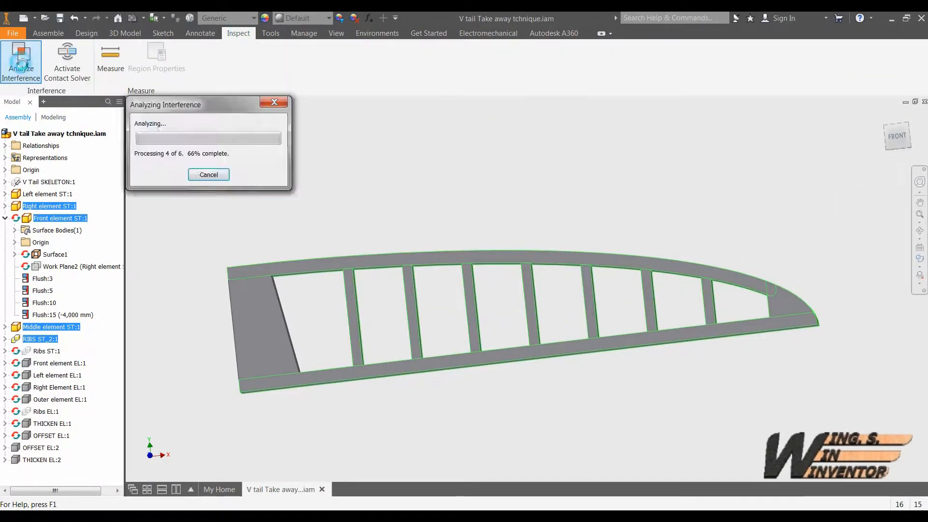
scroll(775, 291, up, 5)
key(Return)
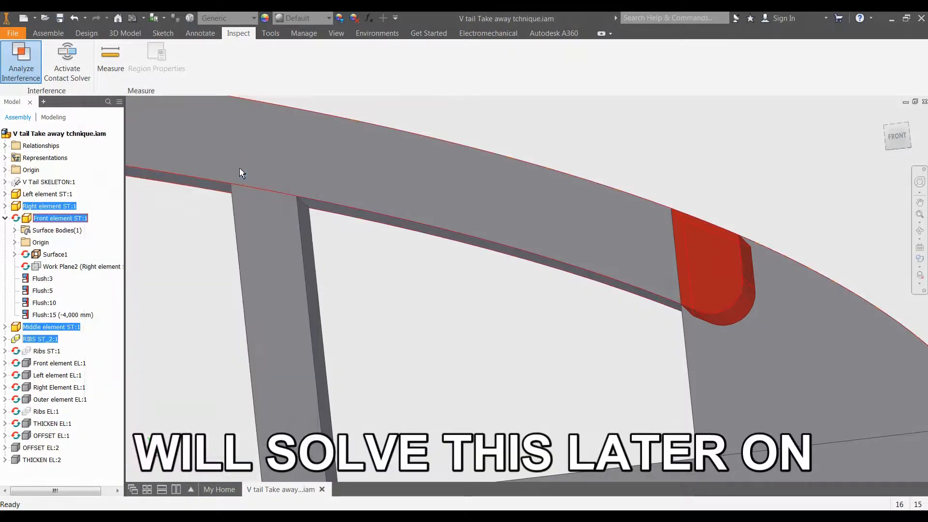
scroll(633, 156, down, 5)
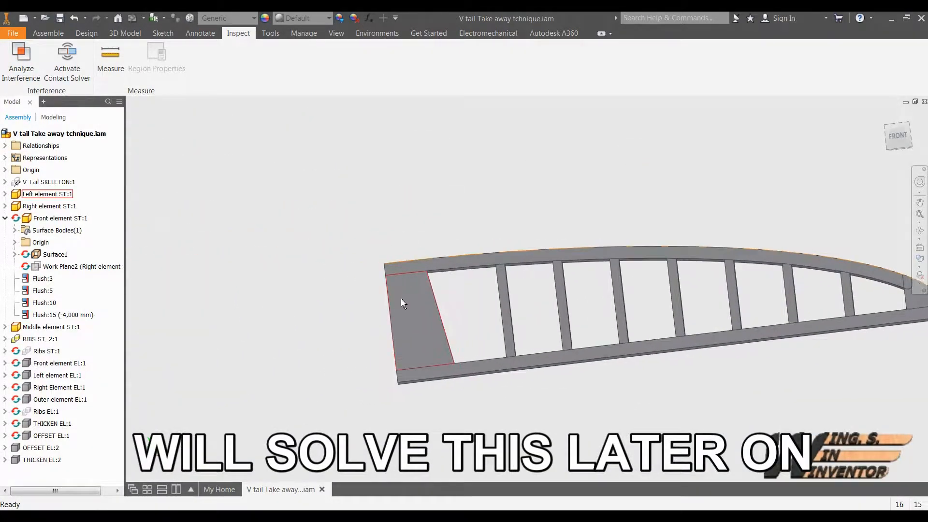
- Open the left element for in-place editing and create a work plane offset AA=6*-1 inward from its outer end face
right_click(410, 300)
click(404, 242)
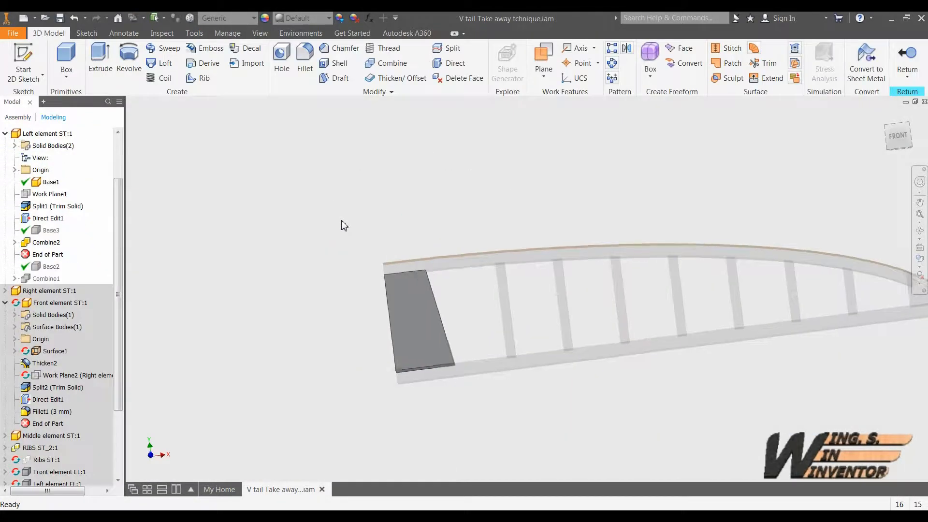
scroll(464, 155, up, 2)
click(543, 60)
drag(352, 281, 373, 280)
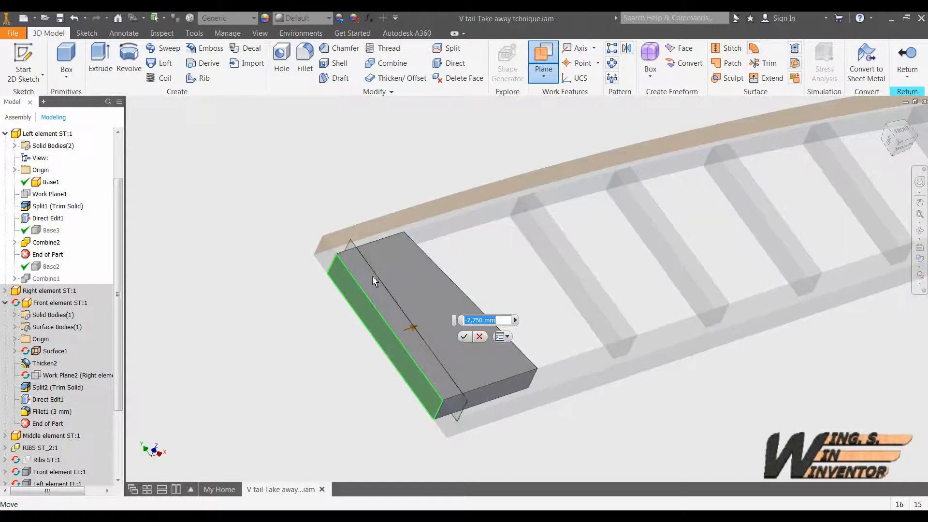
text(AA=3)
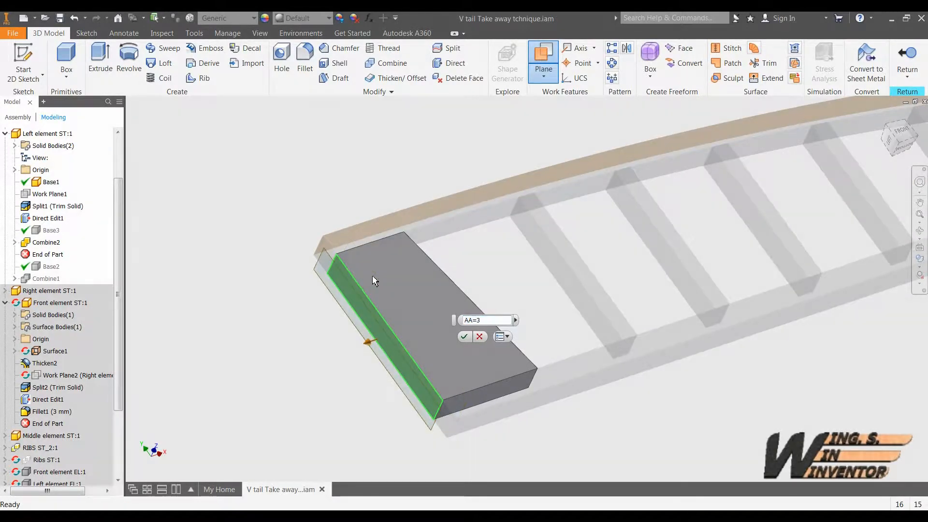
key(BackSpace)
text(6*-1)
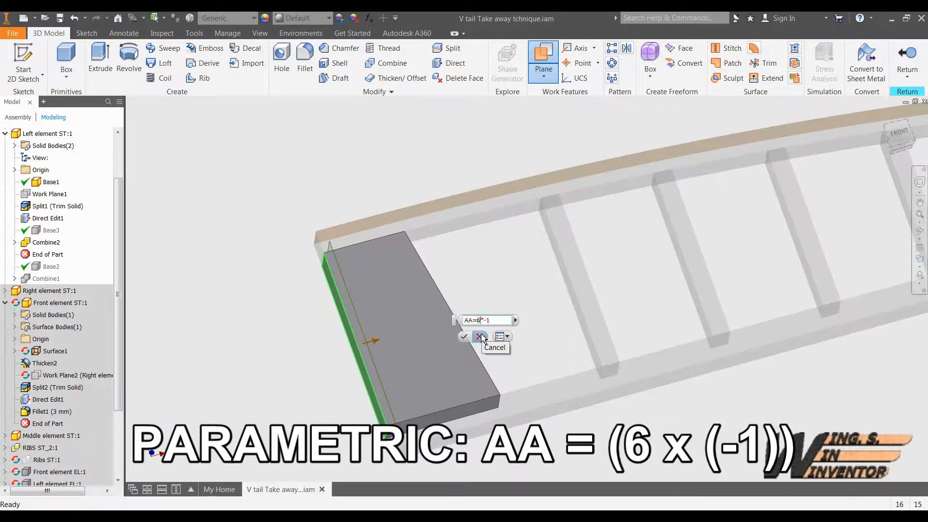
click(464, 337)
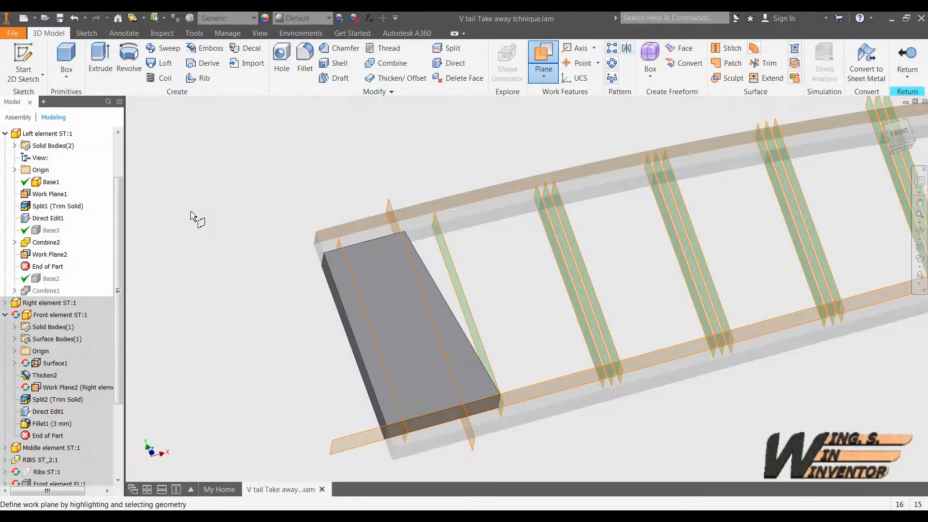
- Create a work plane offset by AA*-1 from the plane through the left element's upper inner corner
click(404, 232)
click(403, 228)
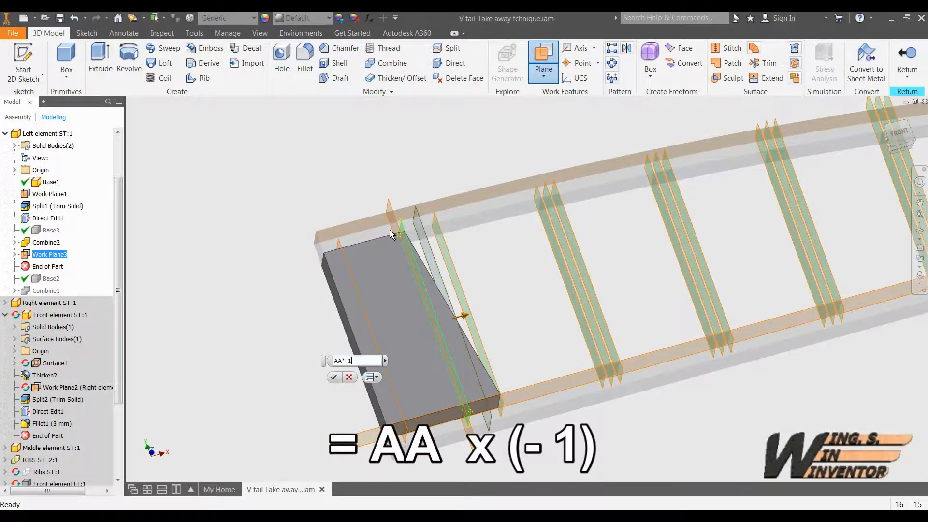
text(AA*-1)
key(Return)
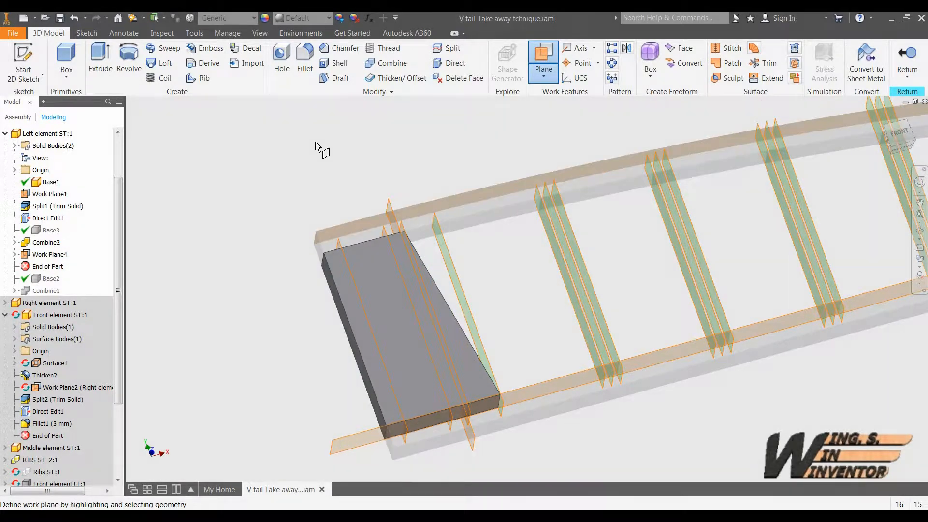
- Create two more work planes, offset AA/2 from the outer offset plane and AA/2*-1 from the inner one
click(341, 246)
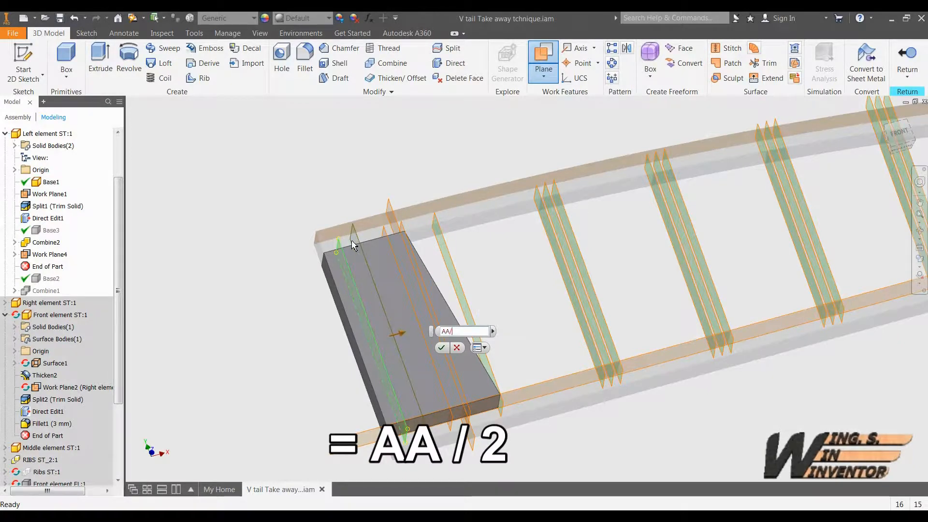
key(Return)
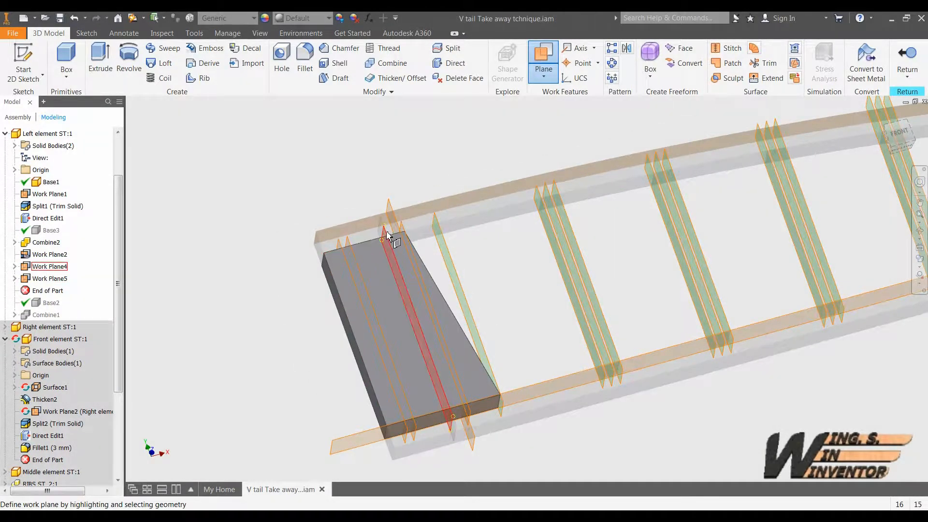
click(378, 237)
text(AA/2*-1)
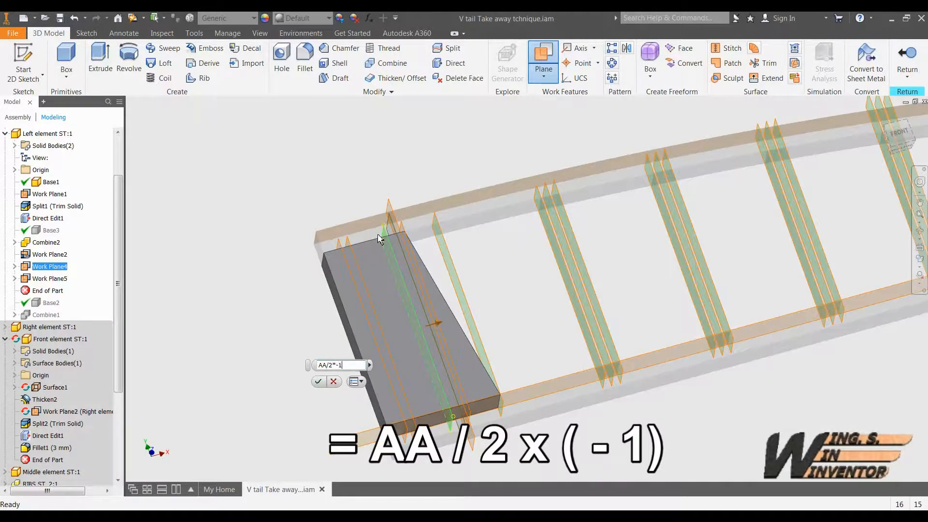
key(Return)
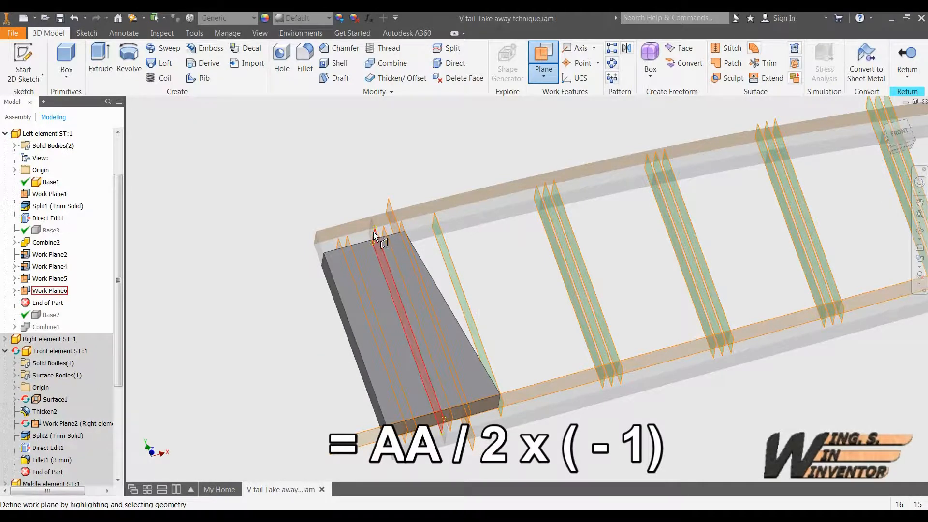
- Split the left element into five solids using the four new work planes
click(447, 48)
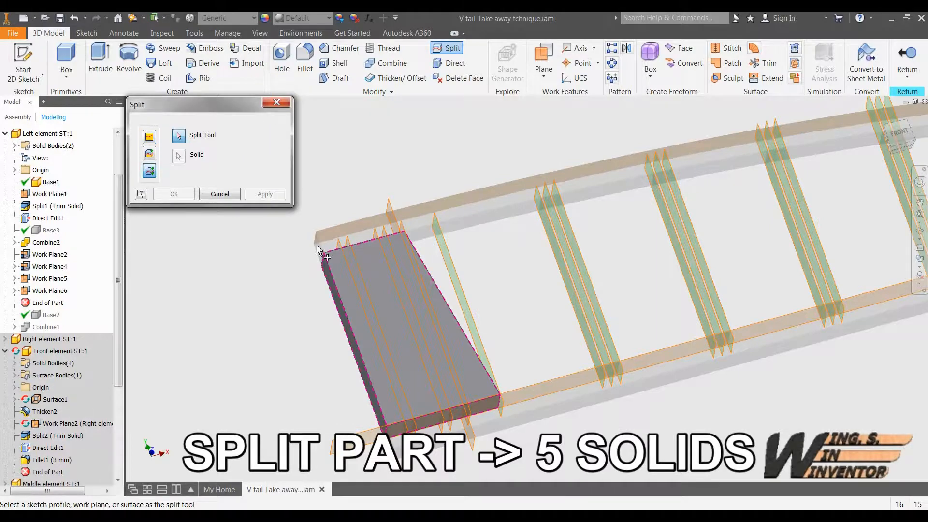
click(353, 289)
click(266, 196)
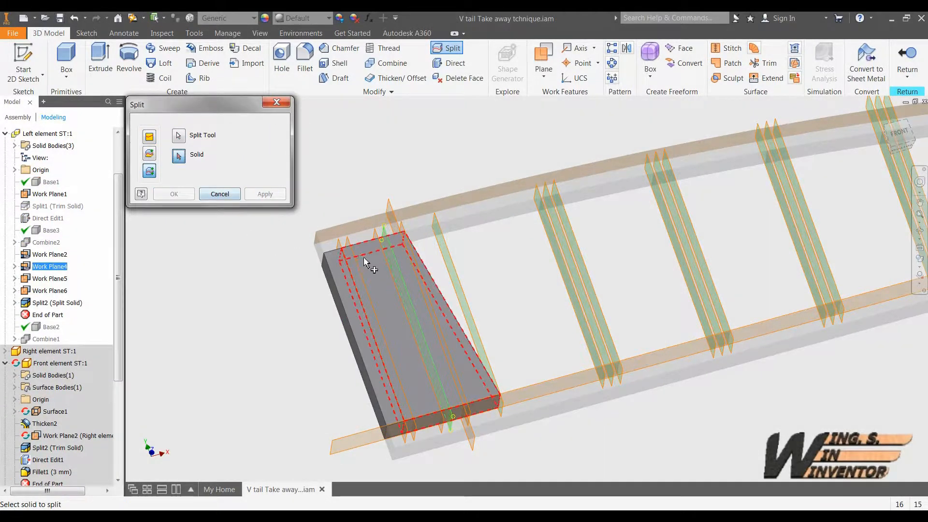
click(265, 193)
click(346, 243)
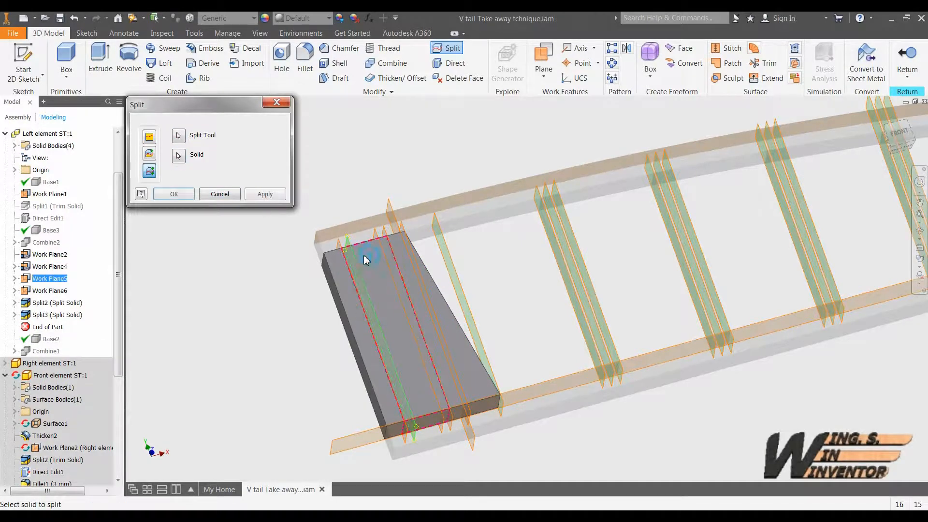
click(265, 195)
click(371, 257)
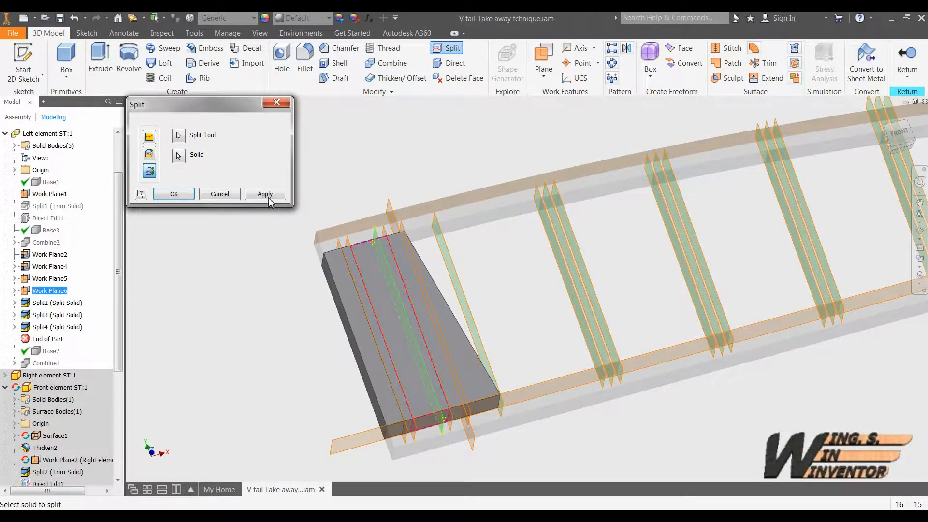
click(266, 196)
click(220, 193)
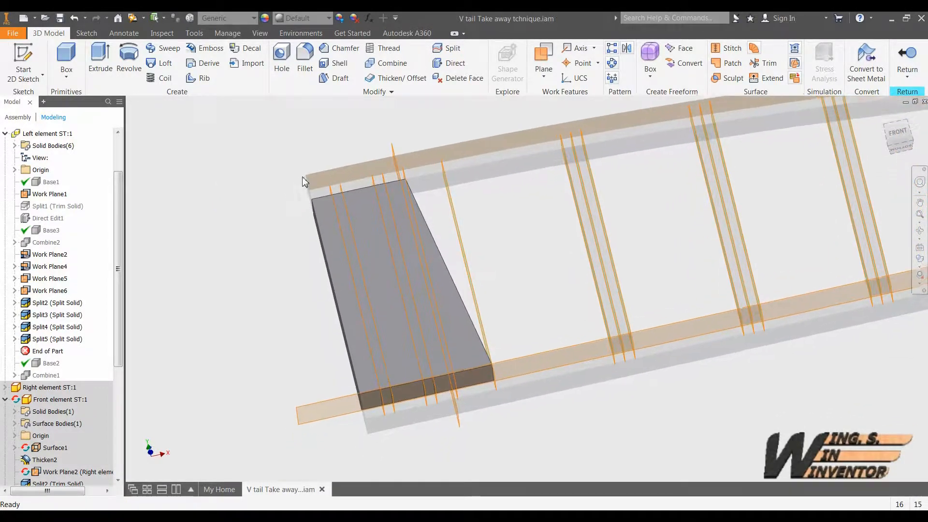
- Move the lower end face of the narrow strip nearest the outer edge outward 3 mm with Direct Edit
click(449, 63)
click(389, 395)
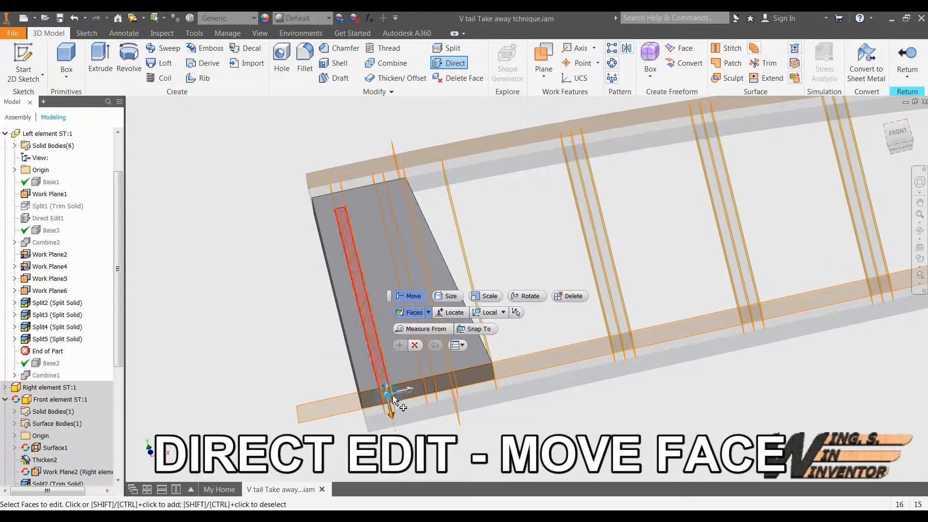
shift+middle_drag(406, 391, 445, 396)
click(462, 407)
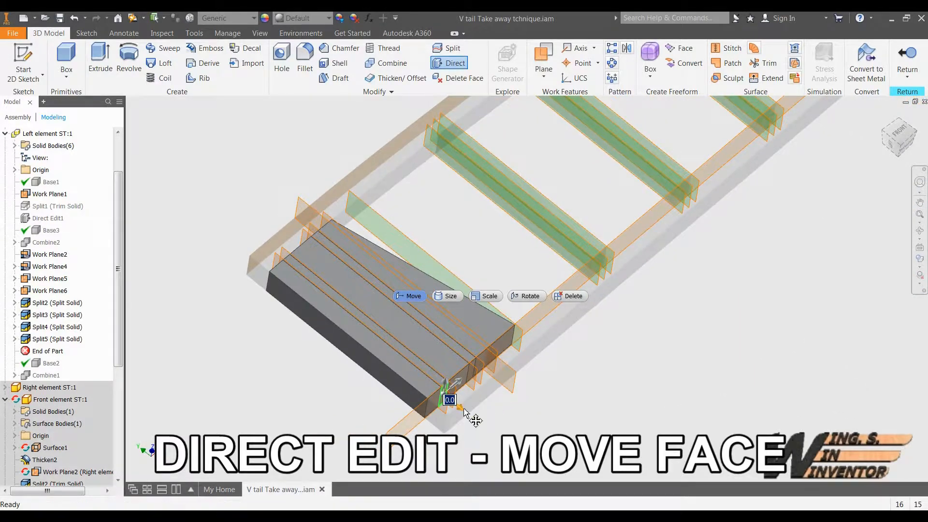
drag(463, 408, 470, 413)
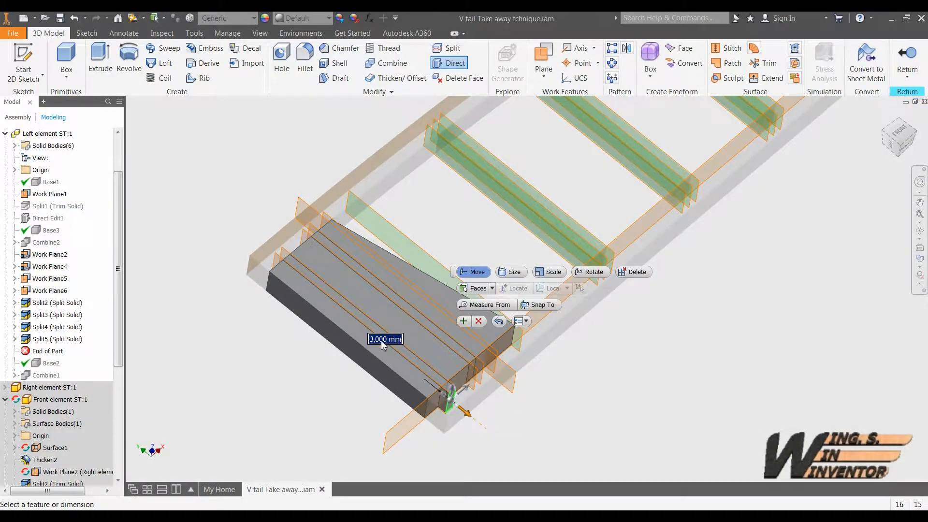
click(463, 320)
- Move the lower end faces of the middle and second narrow strips to snap flush with the extended strip, forming a wide locking tab
click(462, 375)
shift+middle_drag(483, 375, 472, 380)
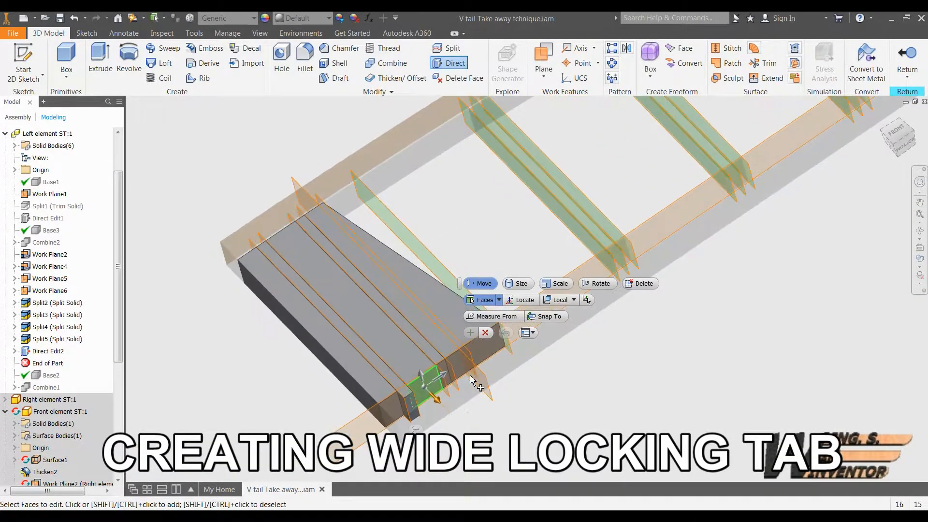
click(545, 317)
click(460, 409)
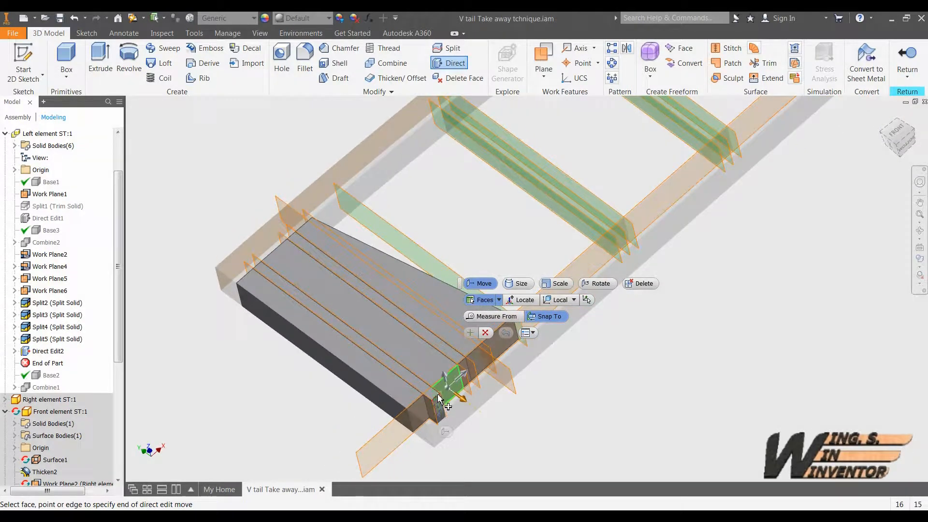
click(470, 332)
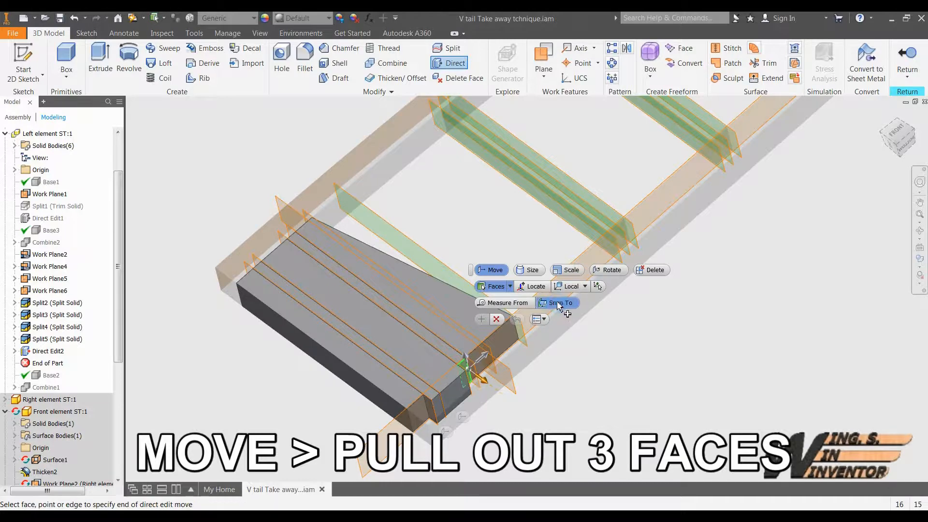
click(435, 396)
click(480, 318)
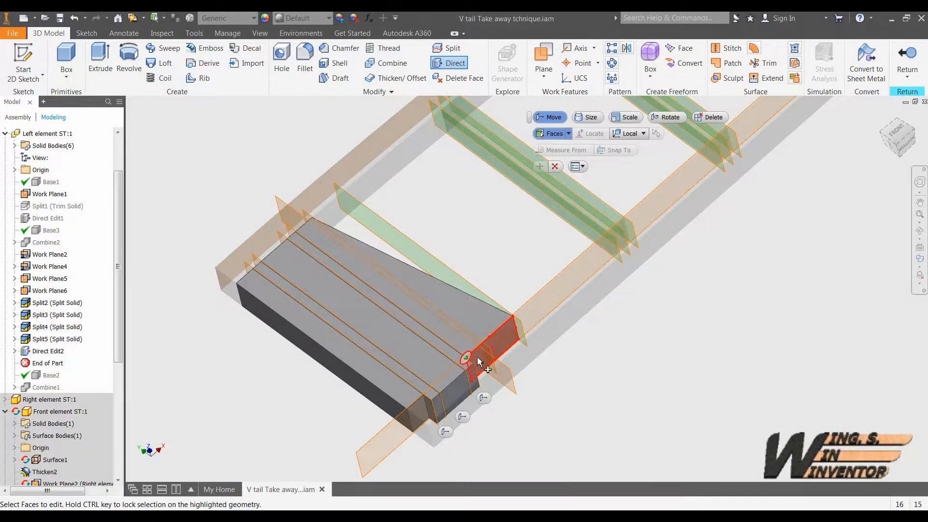
- Move the upper end face of the narrow strip nearest the slanted side outward 3 mm
shift+middle_drag(476, 349, 498, 302)
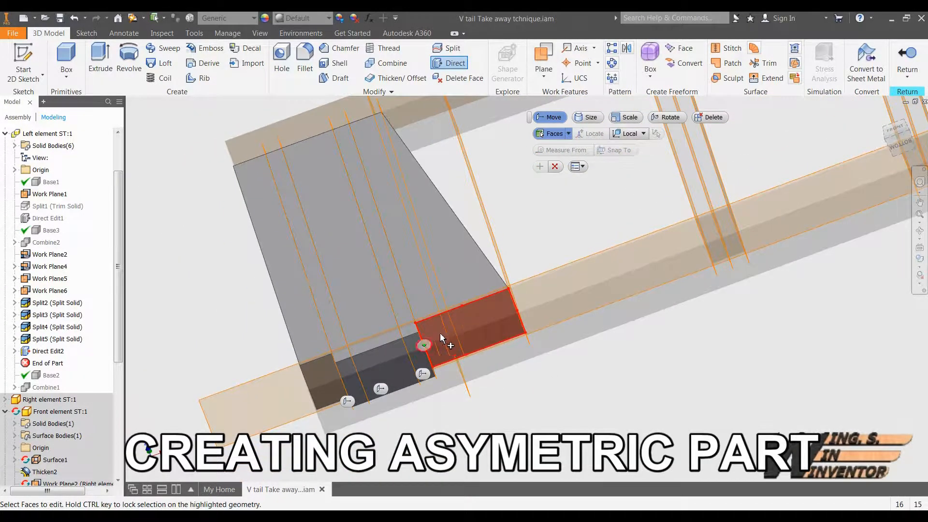
shift+middle_drag(218, 285, 341, 313)
click(425, 329)
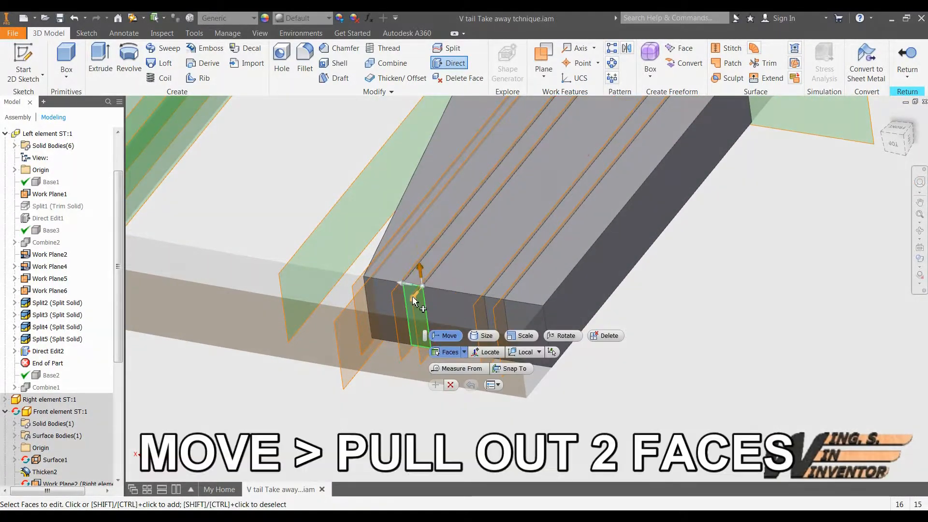
text(3)
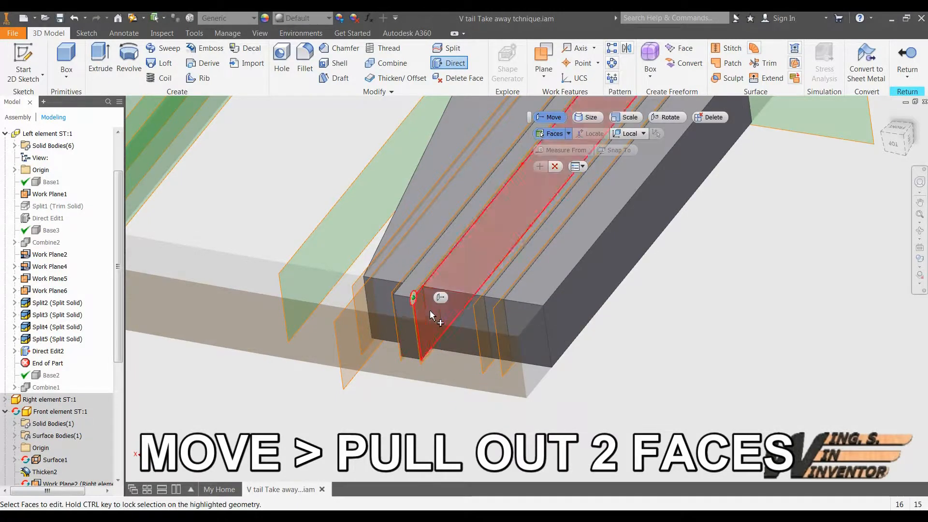
- Move the upper end face of the narrow strip nearest the outer edge outward and finish the direct edit
click(495, 321)
drag(492, 320, 488, 324)
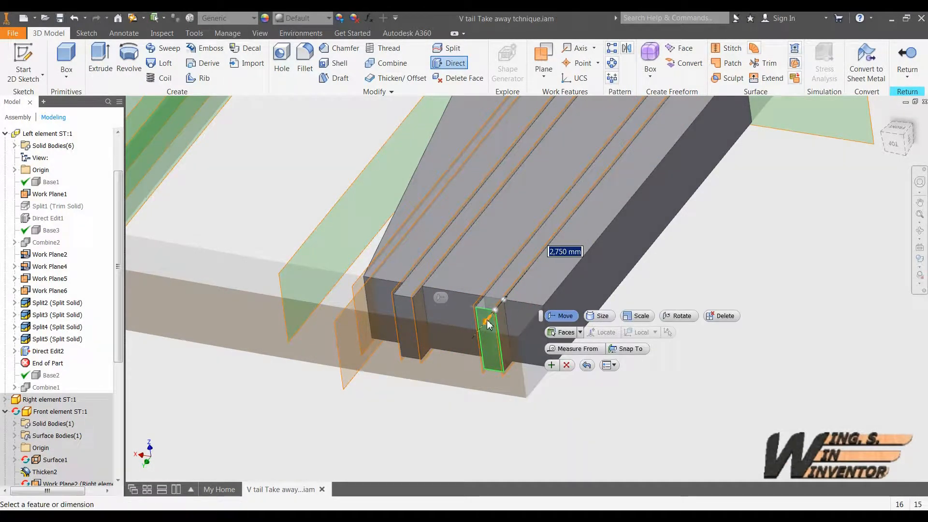
key(Return)
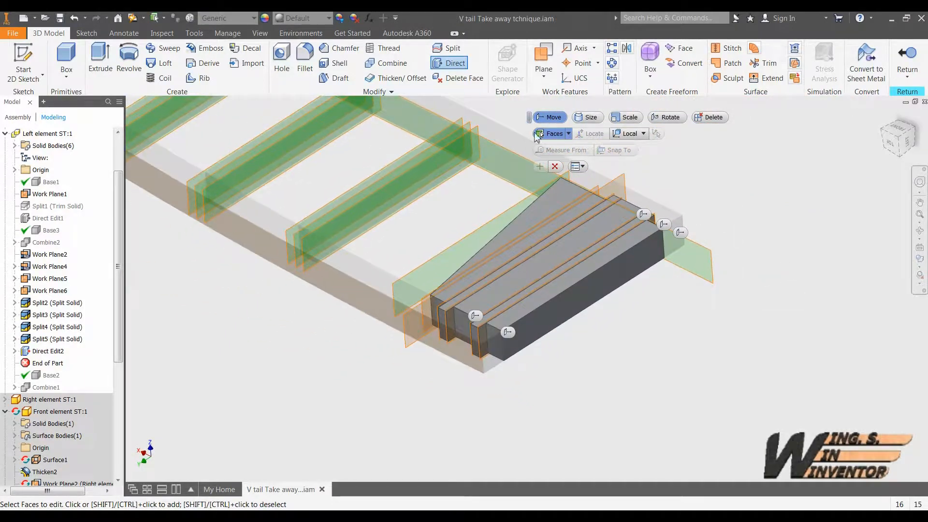
key(Escape)
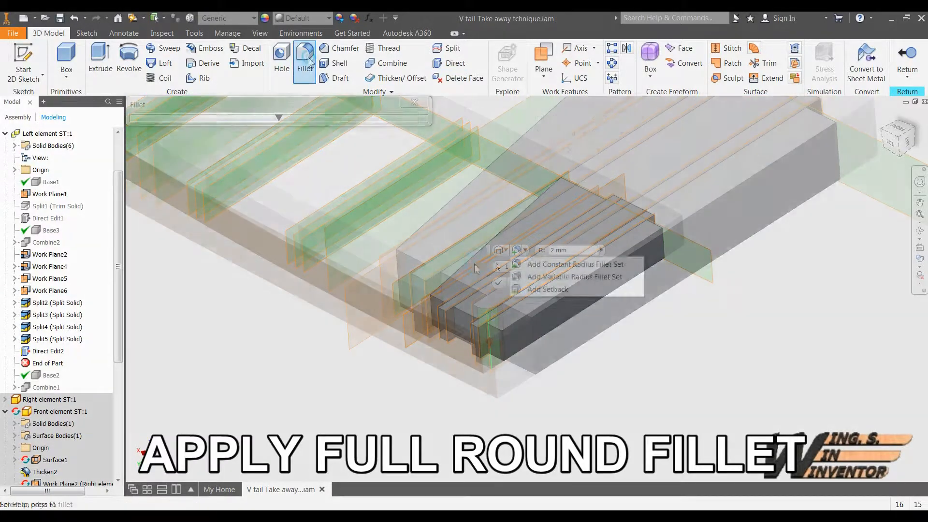
- Apply a full round fillet to the small tab nearest the outer edge of the left element
click(502, 252)
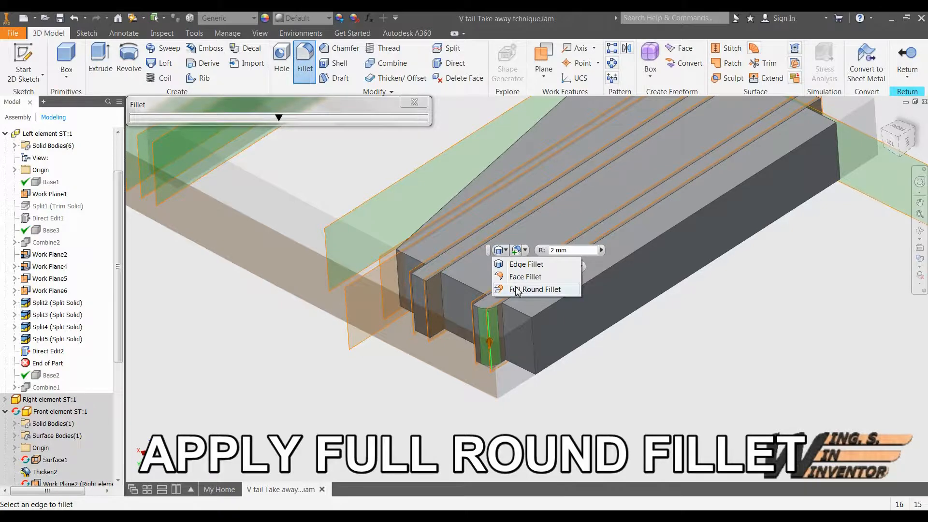
click(516, 289)
click(480, 329)
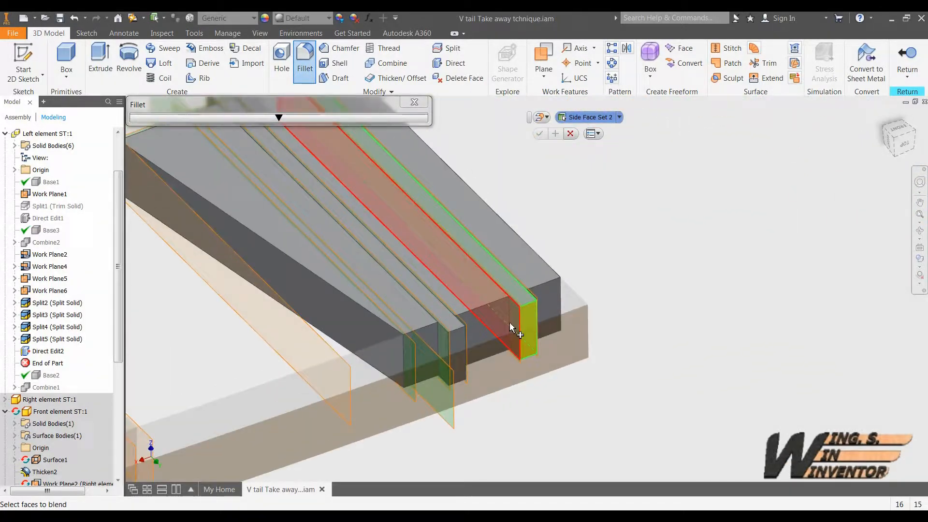
click(511, 328)
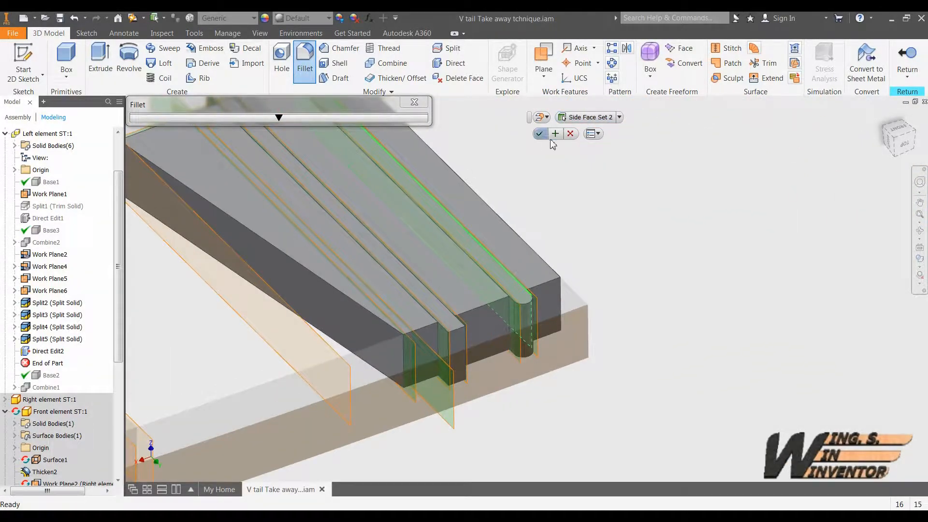
click(554, 133)
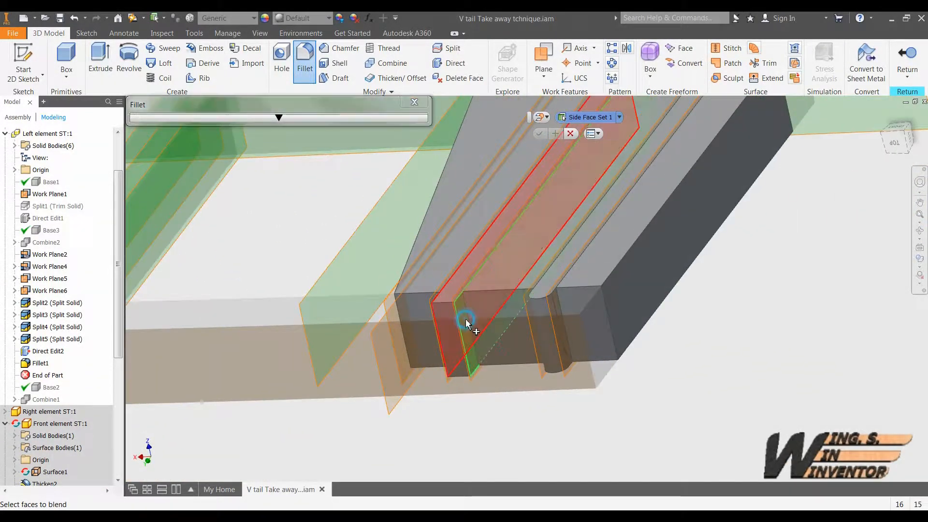
- Apply a full round fillet to the small tab nearest the slanted side of the left element
click(457, 334)
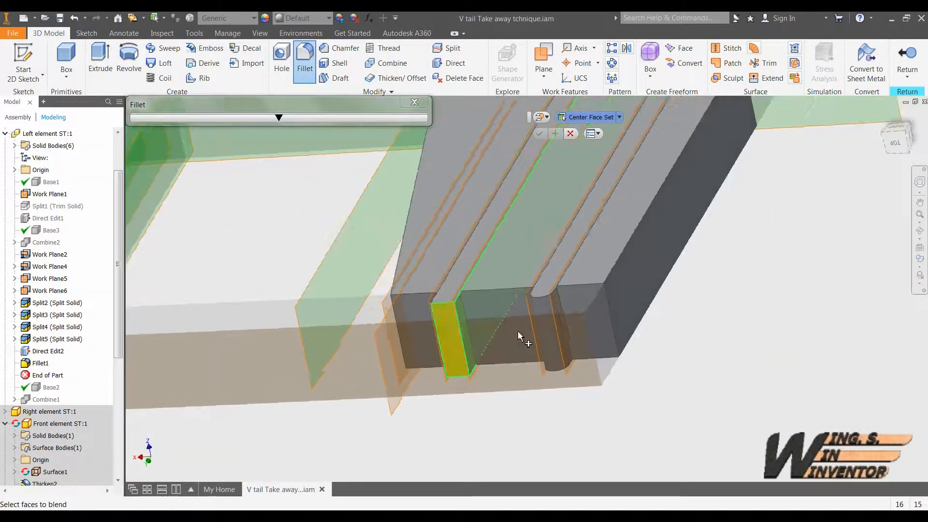
scroll(518, 331, down, 5)
click(539, 133)
scroll(583, 169, down, 3)
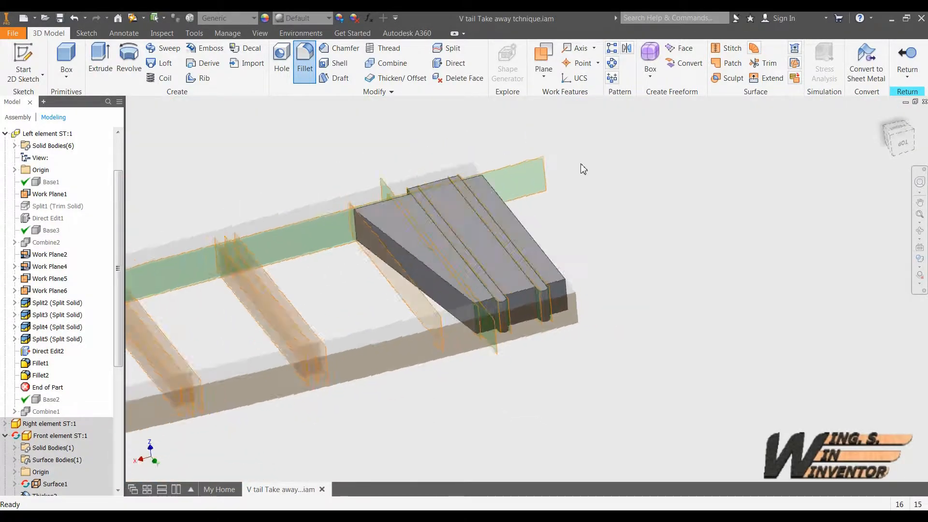
- Combine all split solids of the left element into one body with the join operation and hide the work planes
shift+middle_drag(583, 169, 737, 137)
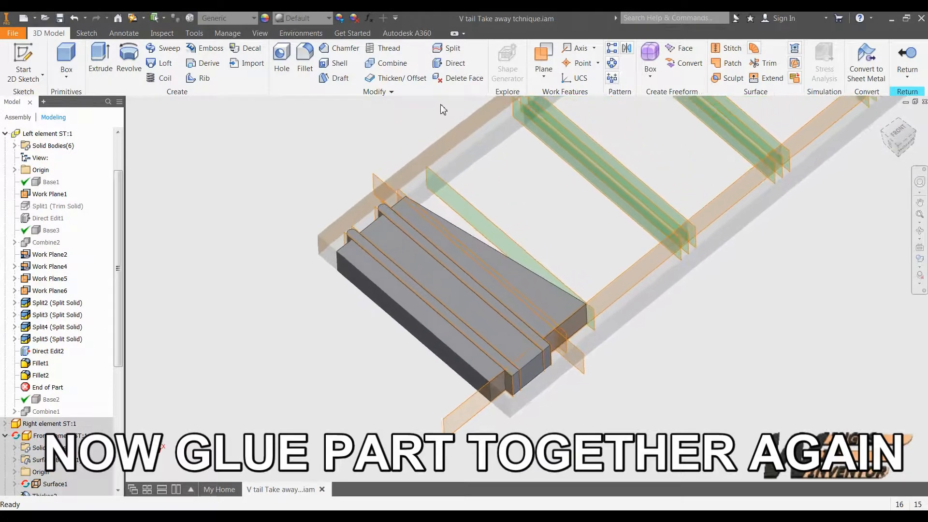
click(386, 63)
click(351, 269)
click(364, 263)
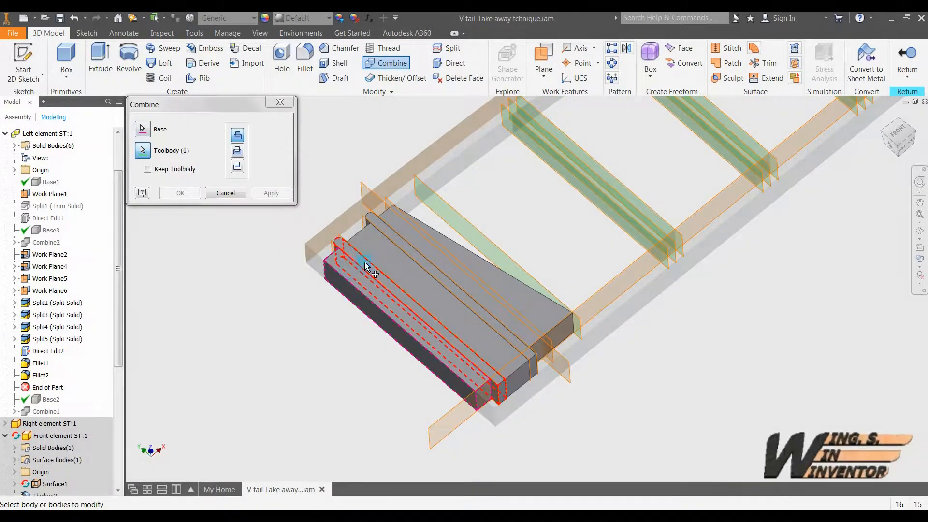
click(380, 257)
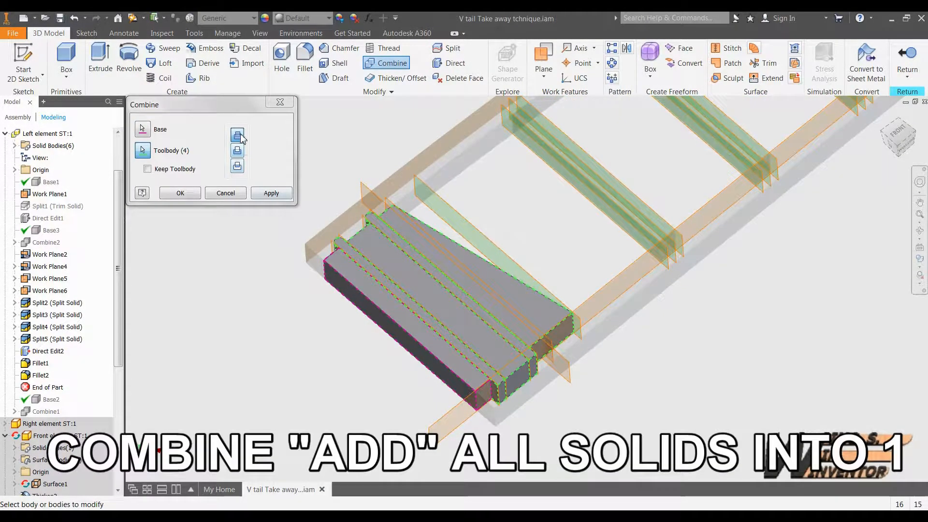
click(179, 193)
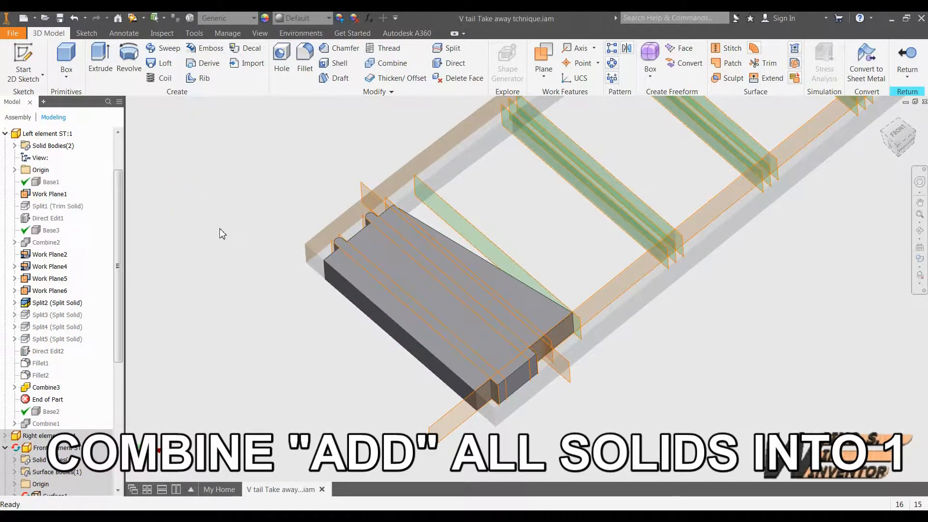
shift+middle_drag(220, 233, 232, 232)
key(alt+])
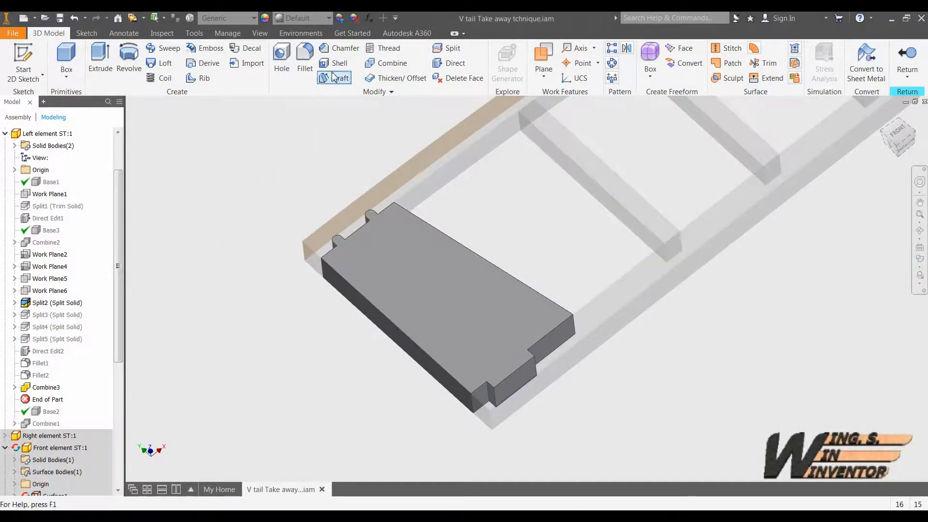
- Fillet the four vertical edges at the sides of the wide locking tab with a 1.5 mm radius
click(310, 58)
scroll(505, 255, up, 5)
click(518, 373)
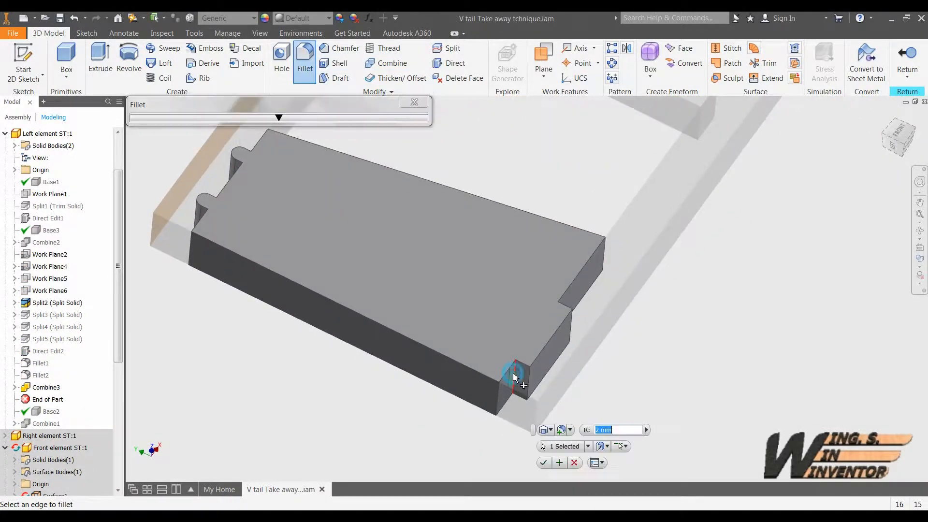
click(527, 376)
shift+middle_drag(577, 349, 534, 365)
click(517, 351)
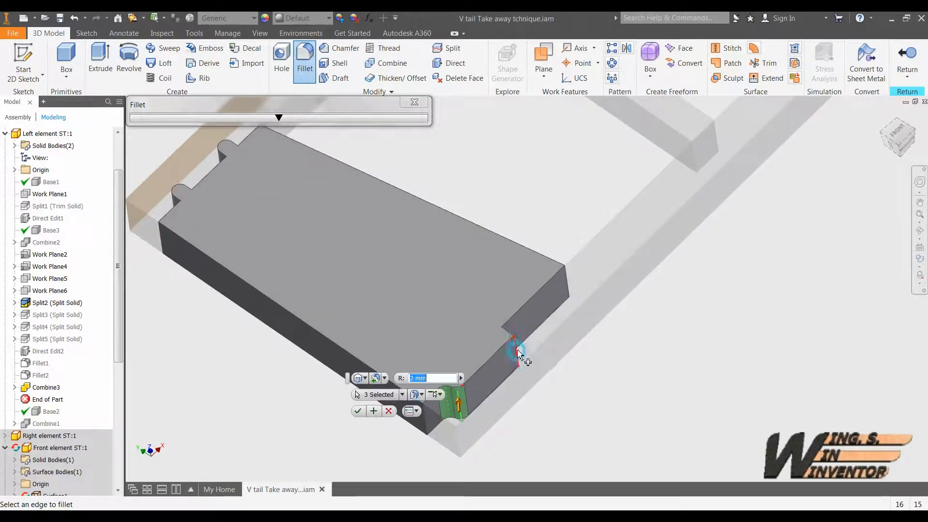
click(505, 341)
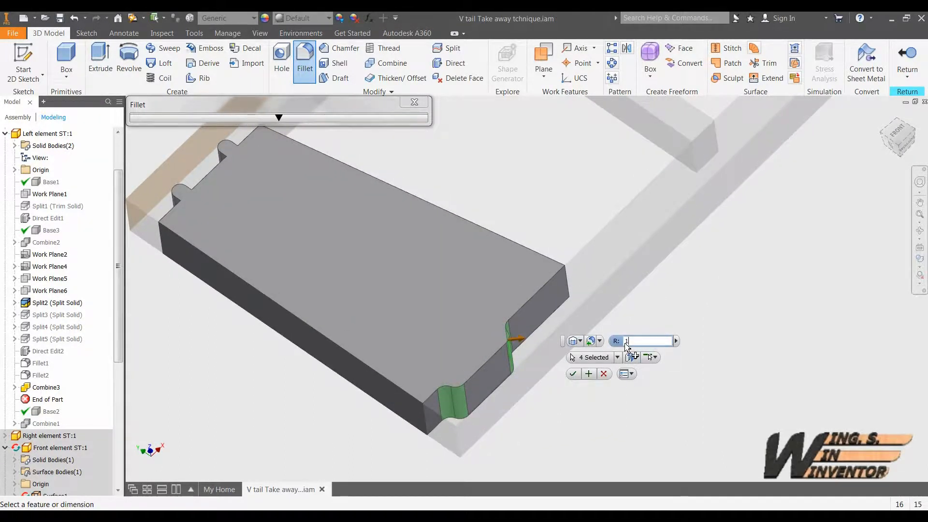
click(573, 374)
scroll(710, 358, down, 5)
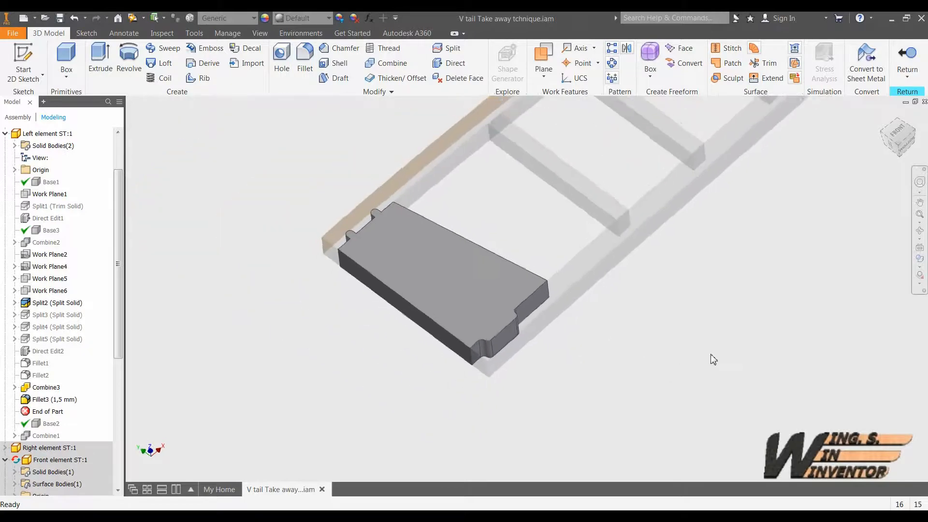
- Return to the assembly and analyze the interference between the left element and the adjoining front and middle elements
click(906, 62)
scroll(700, 327, down, 3)
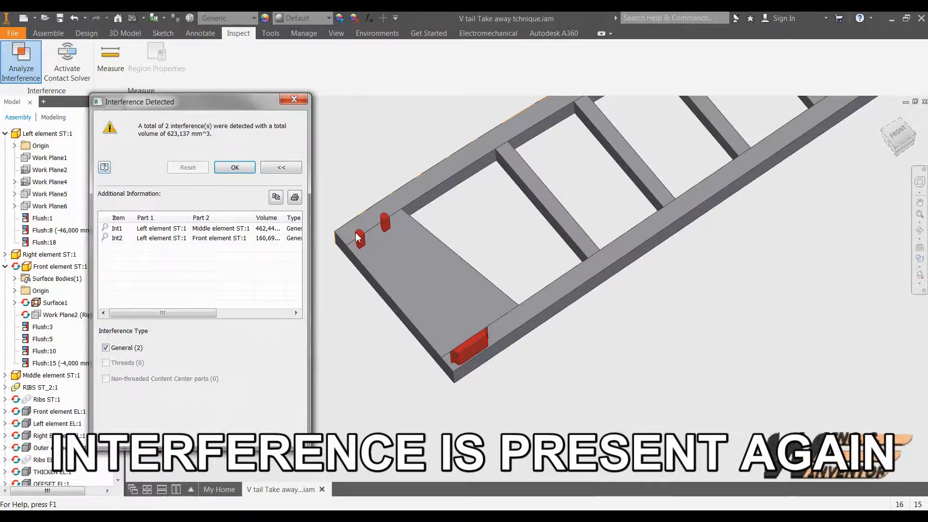
click(235, 167)
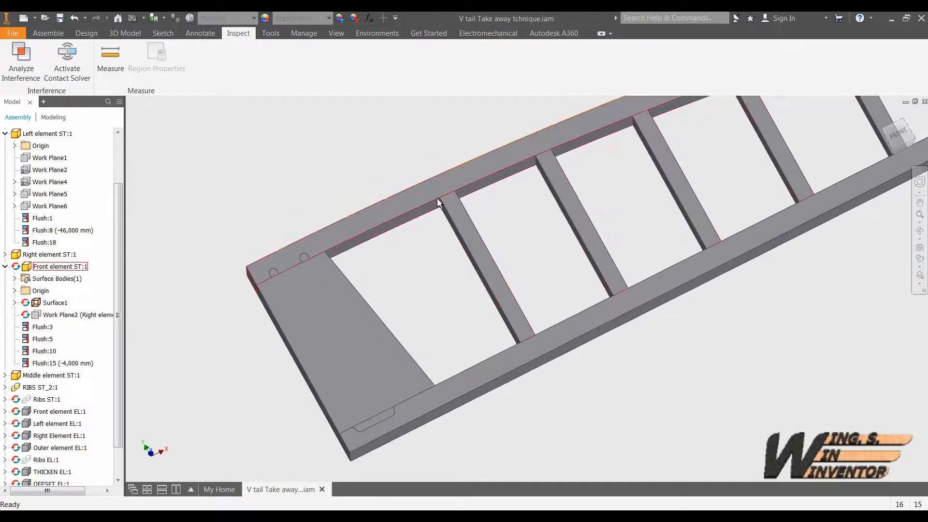
- Edit the ribs part in place and move the first rib's end face at the middle element outward by YY=3 with Direct Edit
right_click(447, 265)
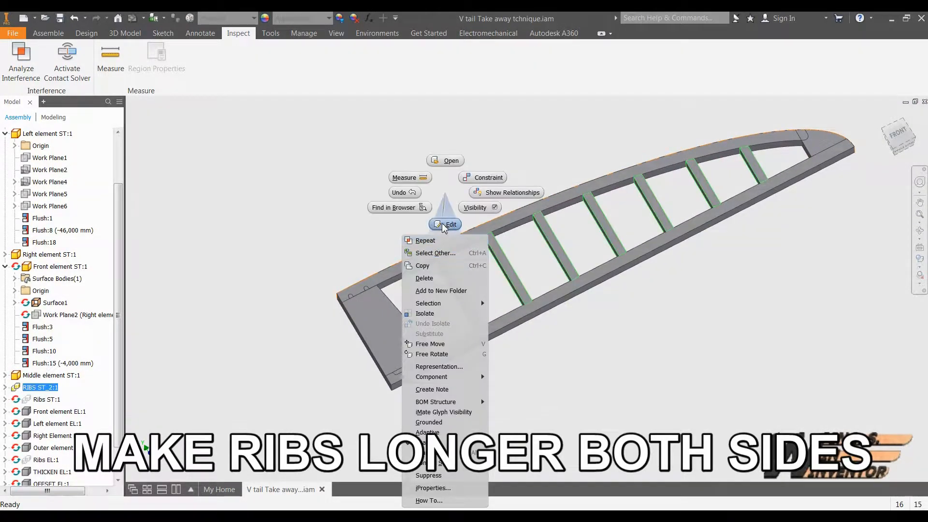
click(444, 223)
click(450, 63)
scroll(465, 313, up, 5)
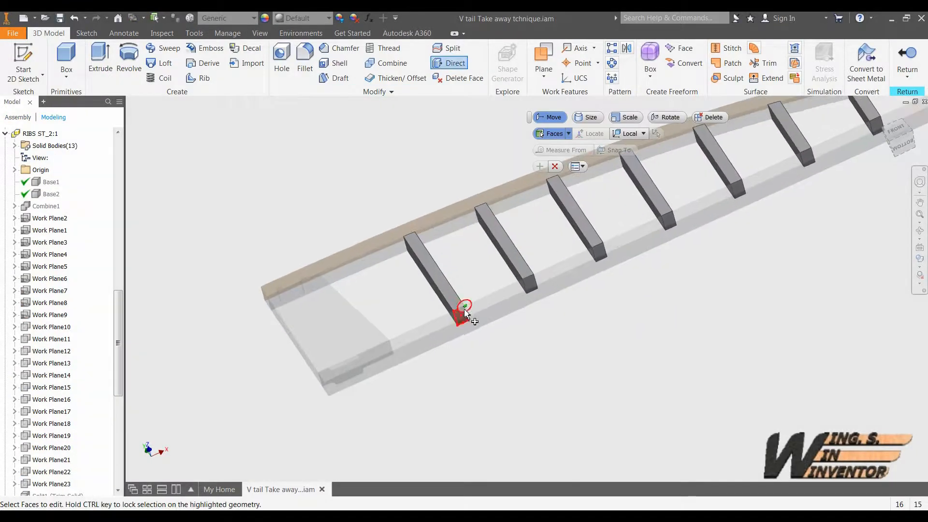
click(464, 313)
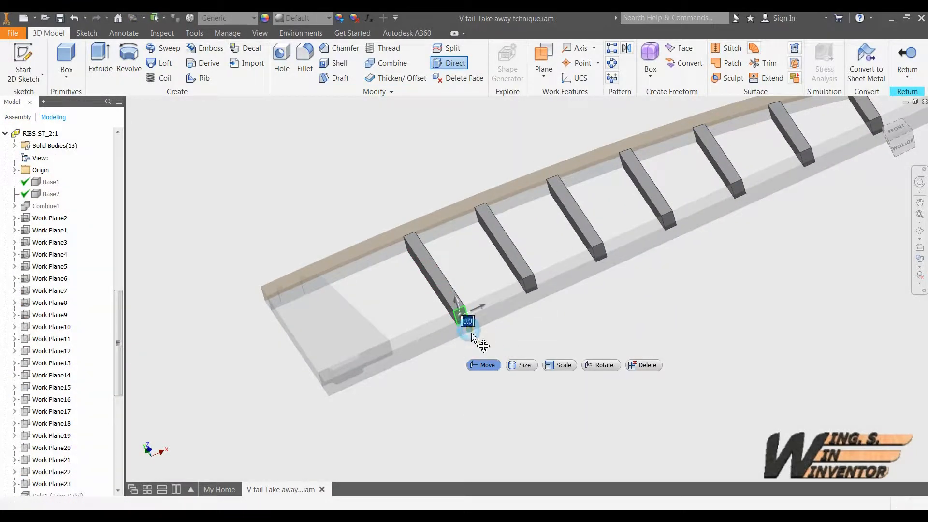
drag(468, 329, 472, 335)
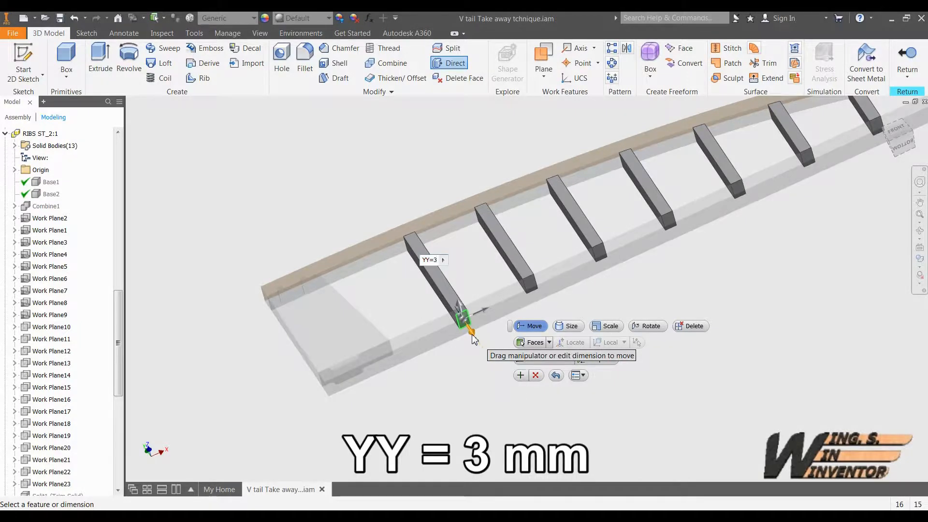
key(Return)
- Move the second rib's end face at the middle element using Snap To on the extended first rib's end
click(530, 287)
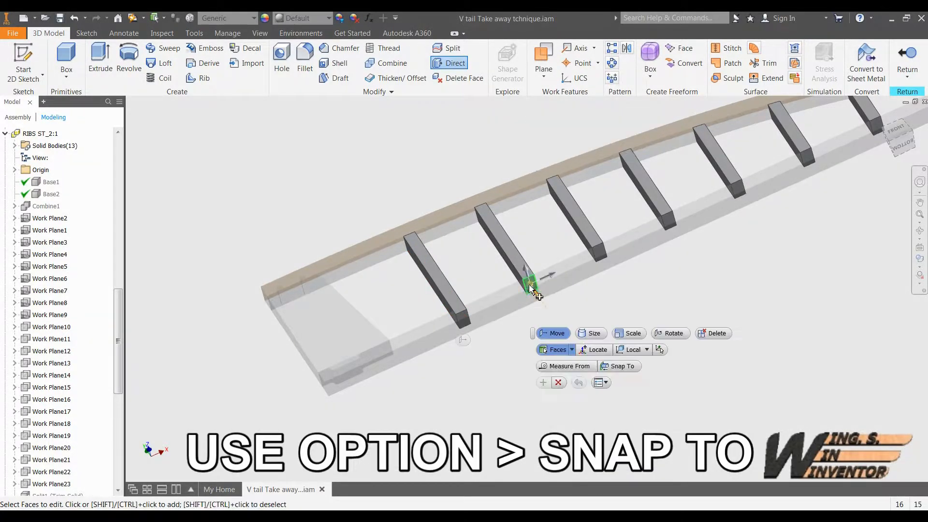
click(613, 368)
click(461, 312)
click(544, 383)
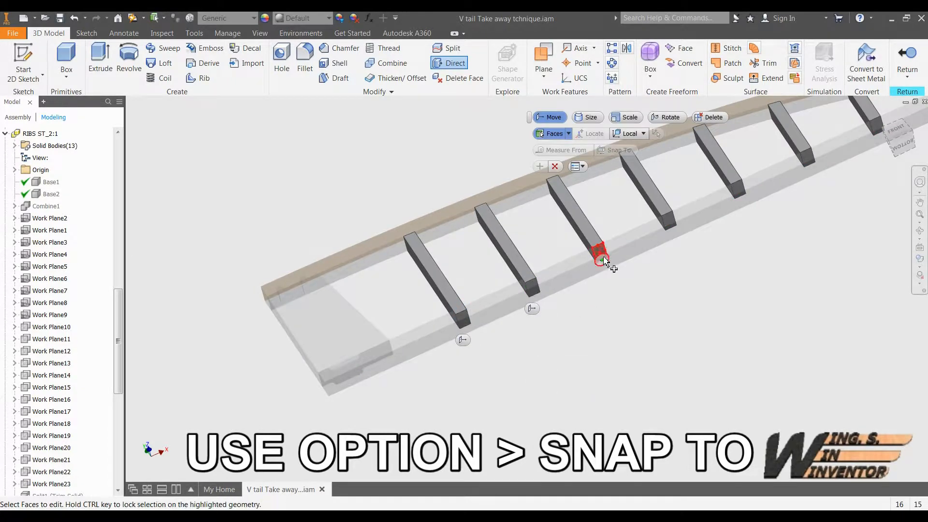
- Snap the third rib's end face at the middle element to the extended end of the first rib
click(602, 255)
click(682, 336)
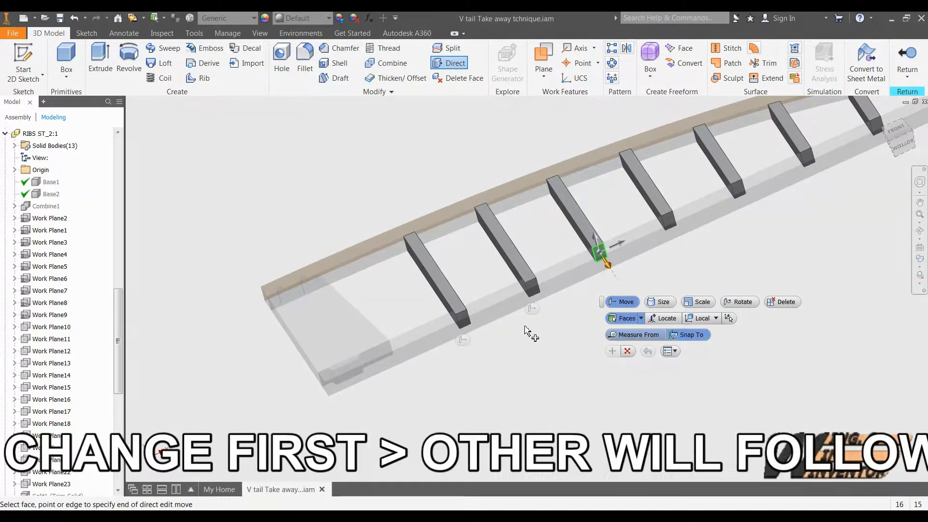
click(461, 310)
key(Return)
click(688, 335)
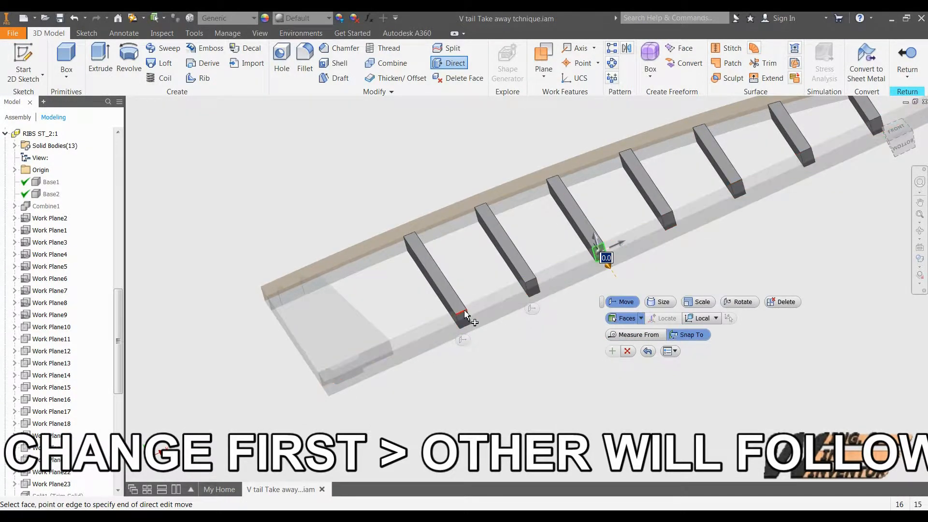
click(463, 314)
click(612, 350)
key(Return)
- Extend the fourth rib at the middle element by snapping its end face to the first rib's end
click(669, 225)
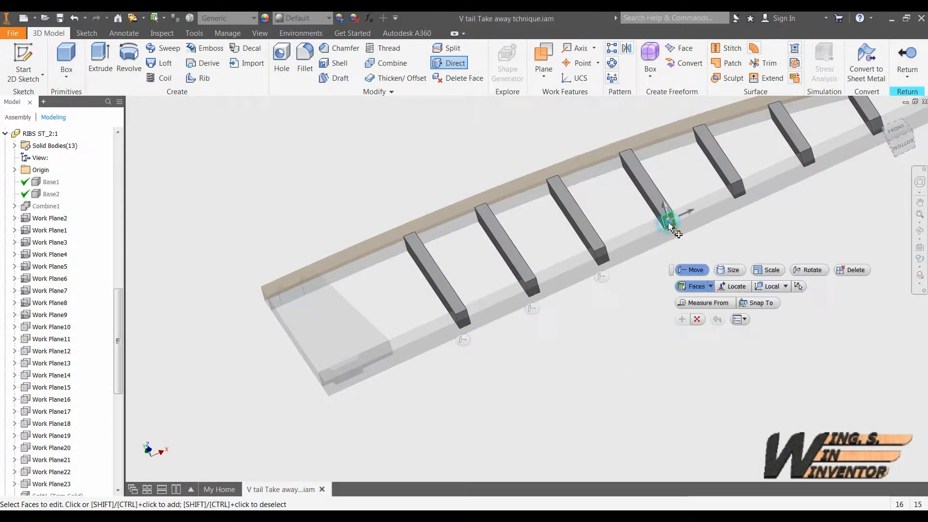
click(754, 305)
click(462, 312)
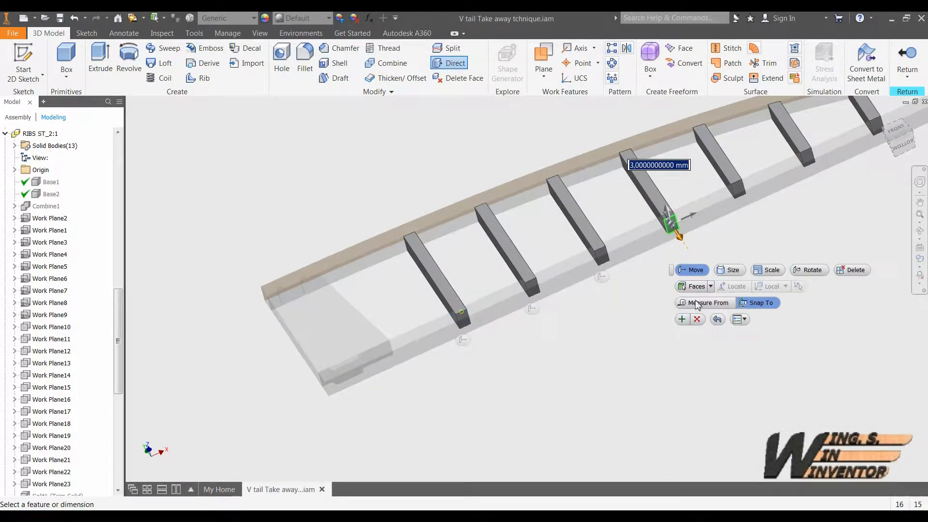
click(681, 318)
- Extend the fifth rib at the middle element by snapping its end face to the first rib's end
middle_drag(821, 205, 763, 259)
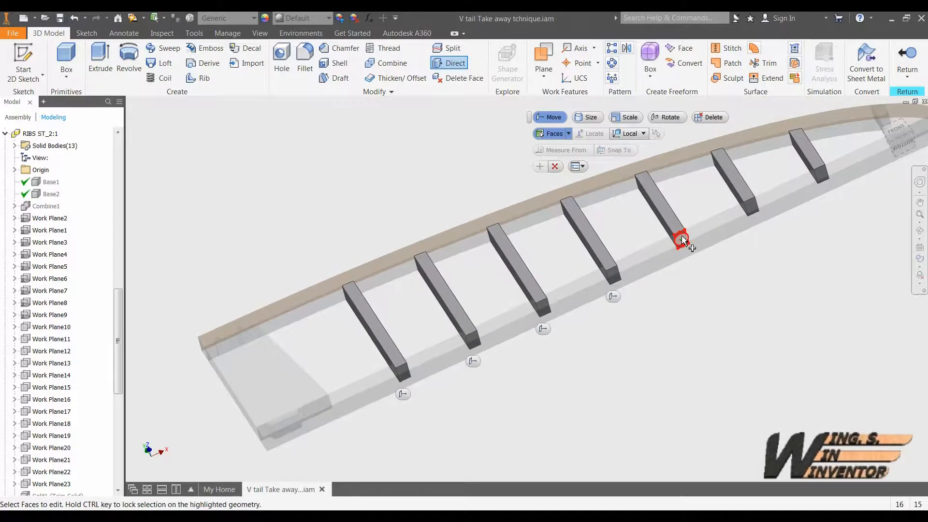
click(682, 241)
click(753, 323)
click(401, 367)
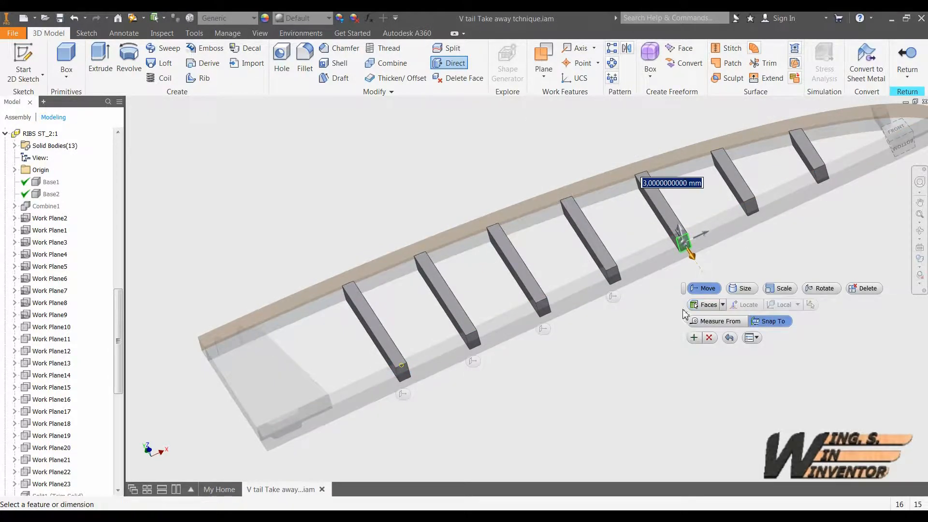
click(694, 337)
- Extend the sixth and seventh ribs at the middle element by snapping their end faces to the first rib's end
click(750, 208)
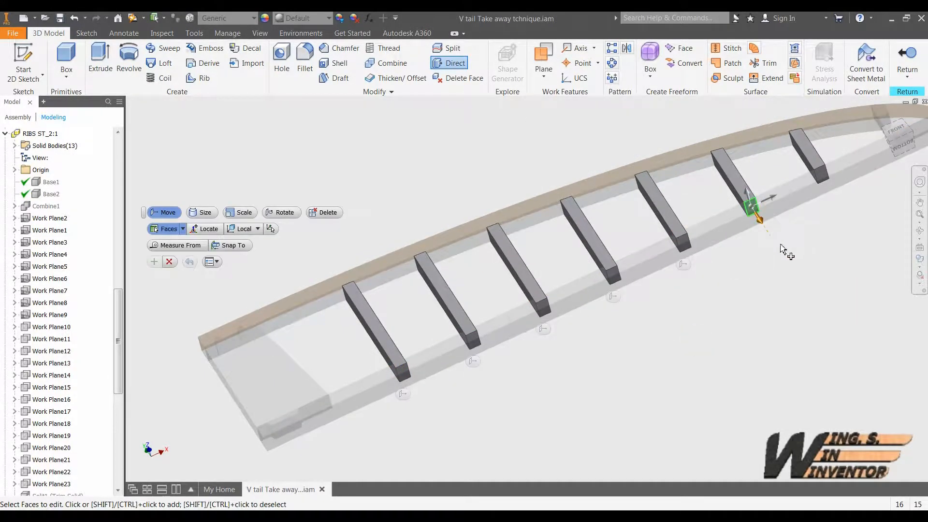
click(402, 369)
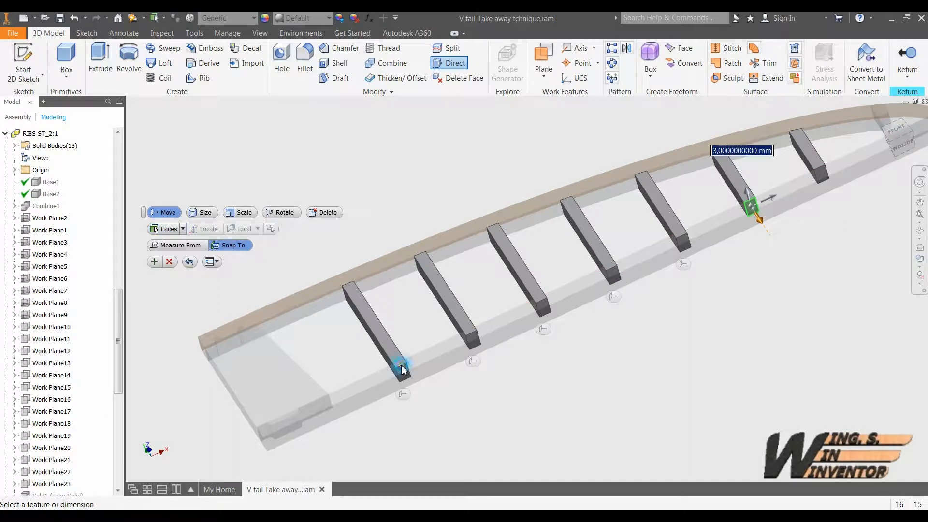
click(190, 262)
click(821, 178)
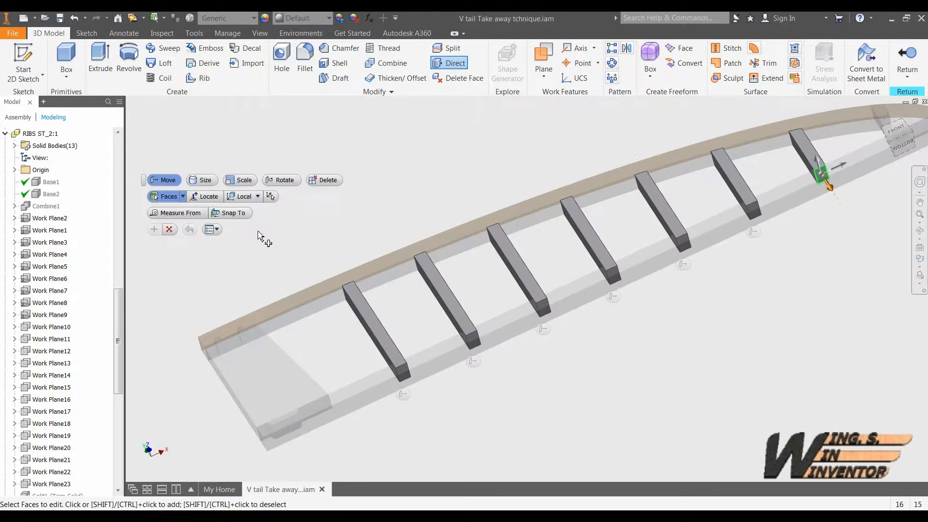
click(401, 365)
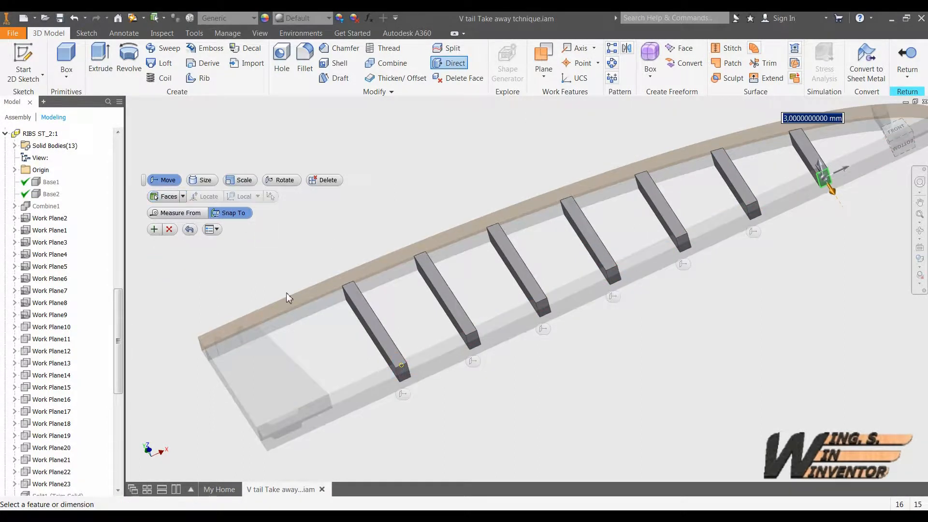
click(156, 230)
- Extend the first and second ribs into the front element by moving their end faces outward by YY
shift+middle_drag(328, 193, 693, 362)
click(699, 370)
click(694, 390)
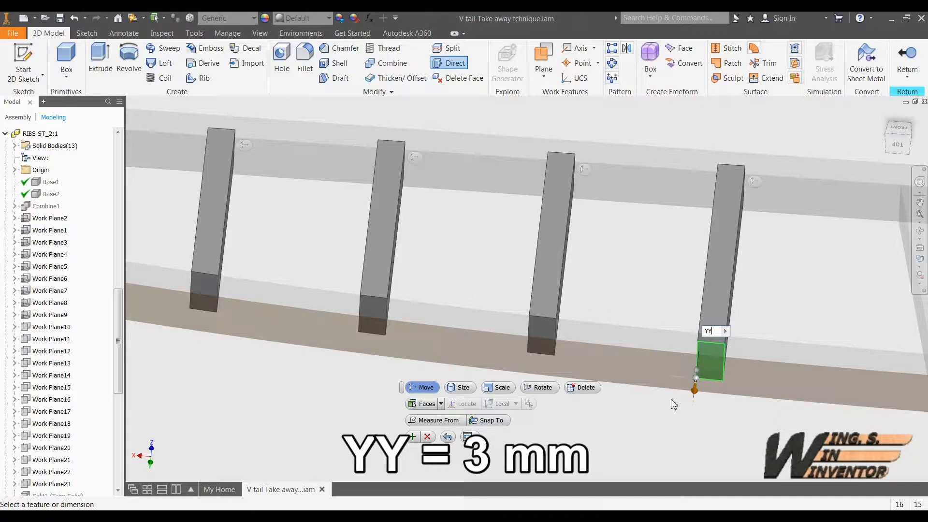
click(411, 437)
click(541, 341)
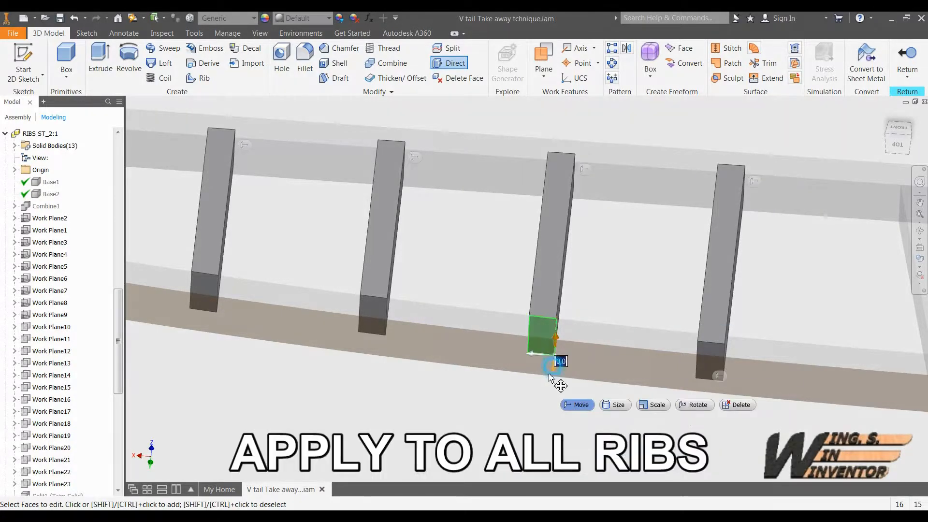
click(550, 378)
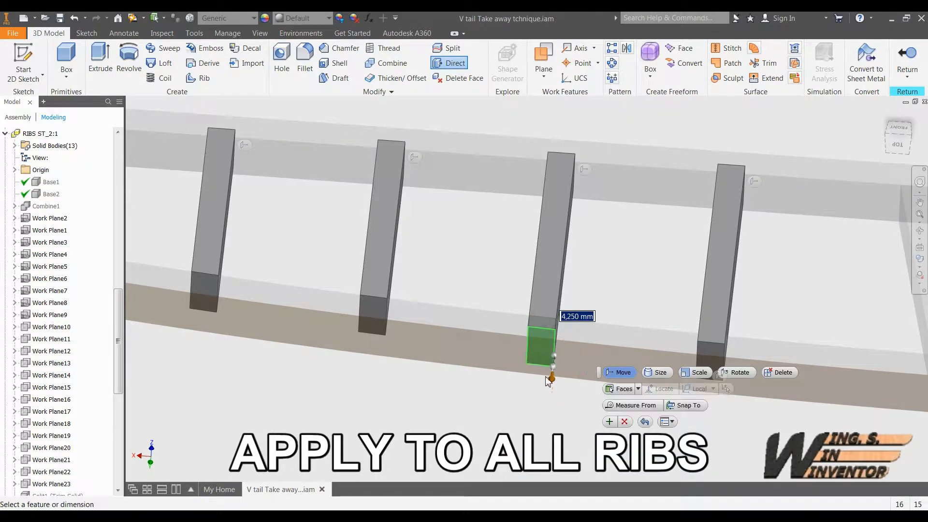
click(609, 421)
- Move the third and fourth ribs' end faces into the front element by the parameter YY
click(372, 323)
click(356, 354)
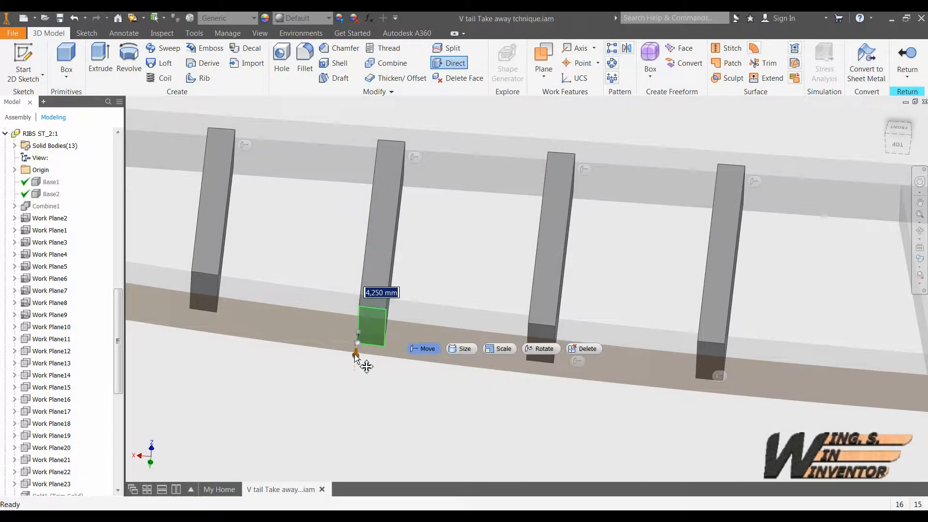
text(YY)
click(413, 397)
click(208, 295)
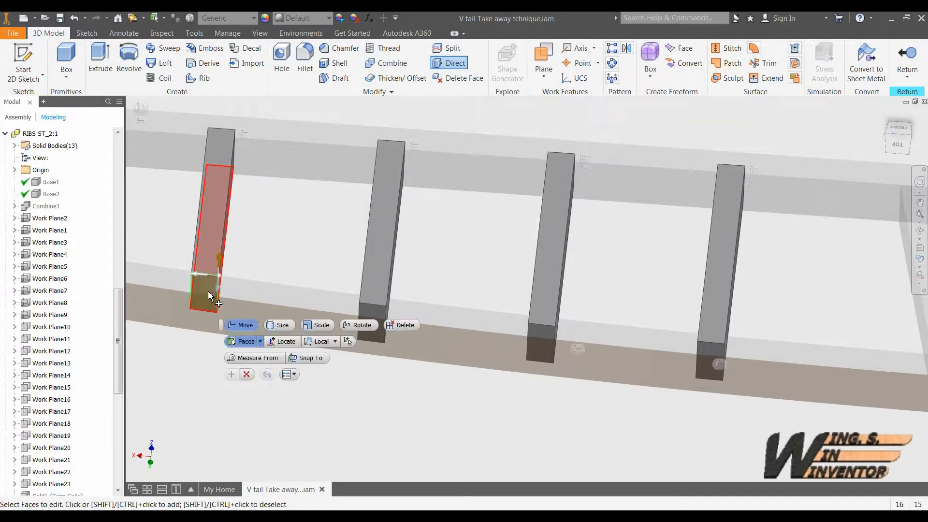
click(216, 302)
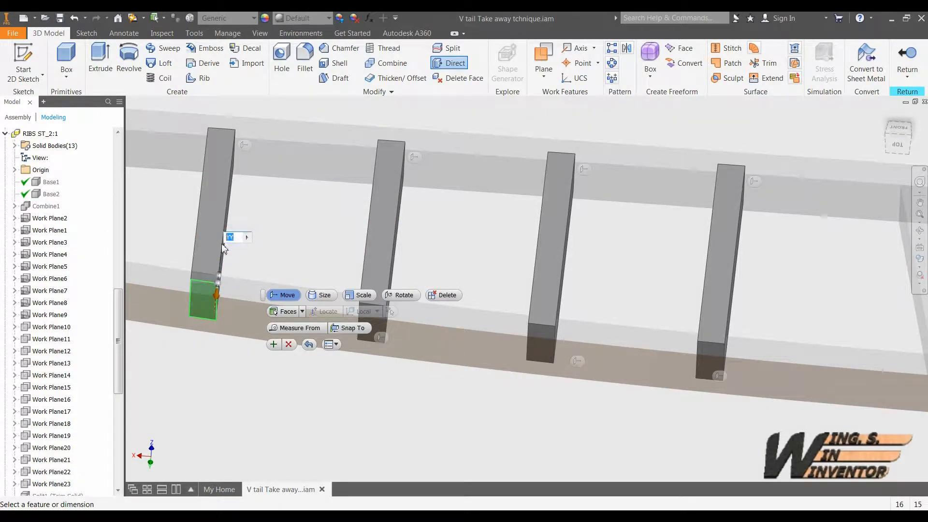
click(274, 344)
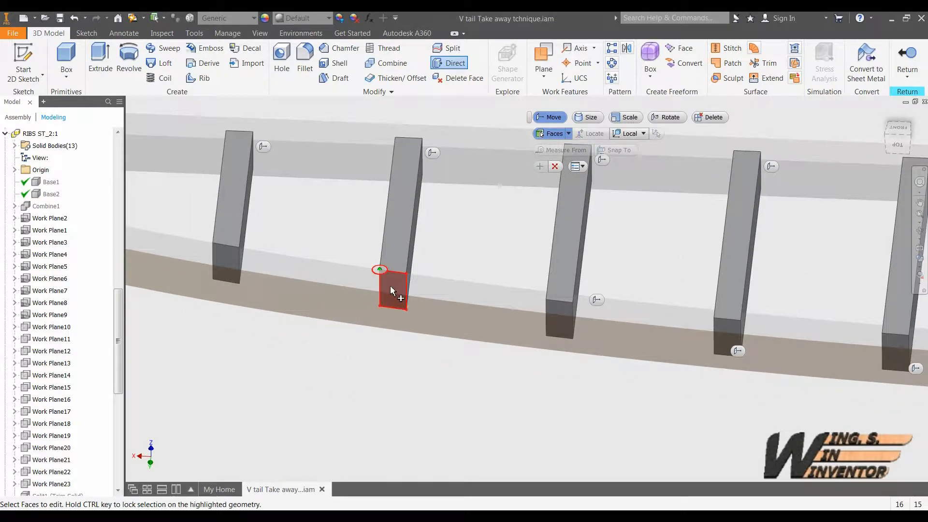
- Lengthen the fifth and sixth ribs into the front element by moving their end faces by YY
click(385, 287)
click(374, 301)
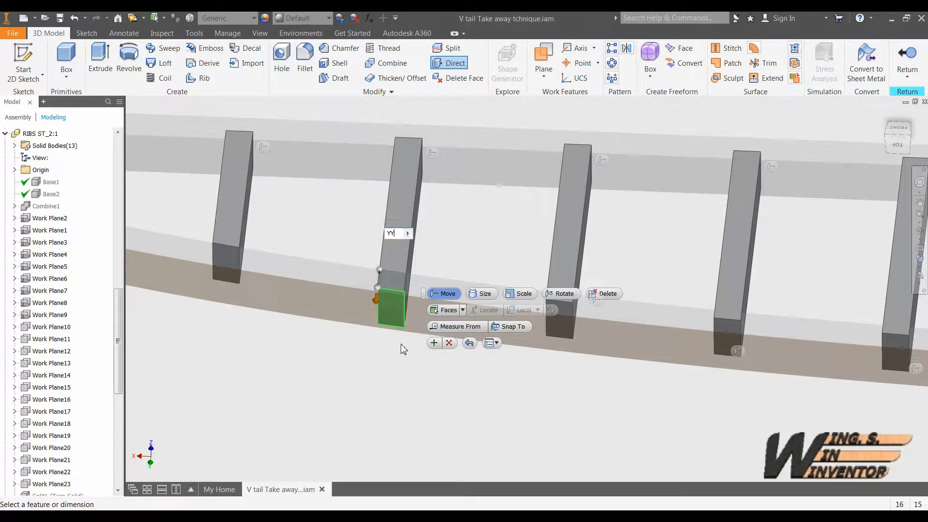
text(YY)
click(433, 343)
click(219, 287)
click(209, 308)
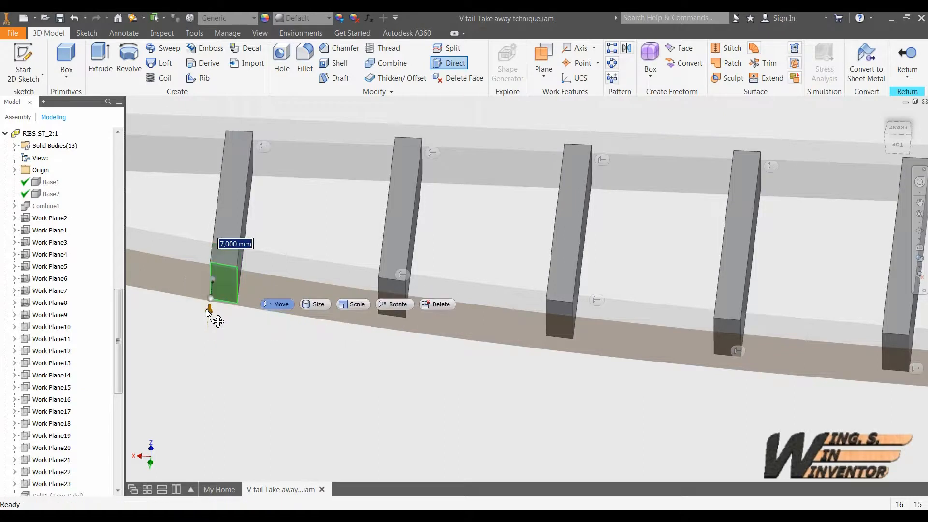
text(YY)
click(268, 353)
- Extend the seventh rib's end face into the front element by YY and finish Direct Edit
scroll(285, 382, down, 5)
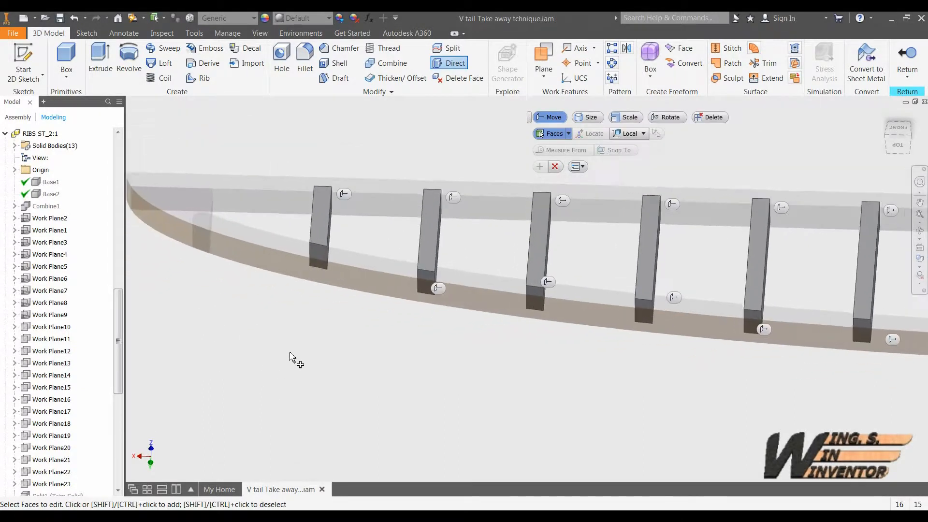
click(327, 259)
click(318, 282)
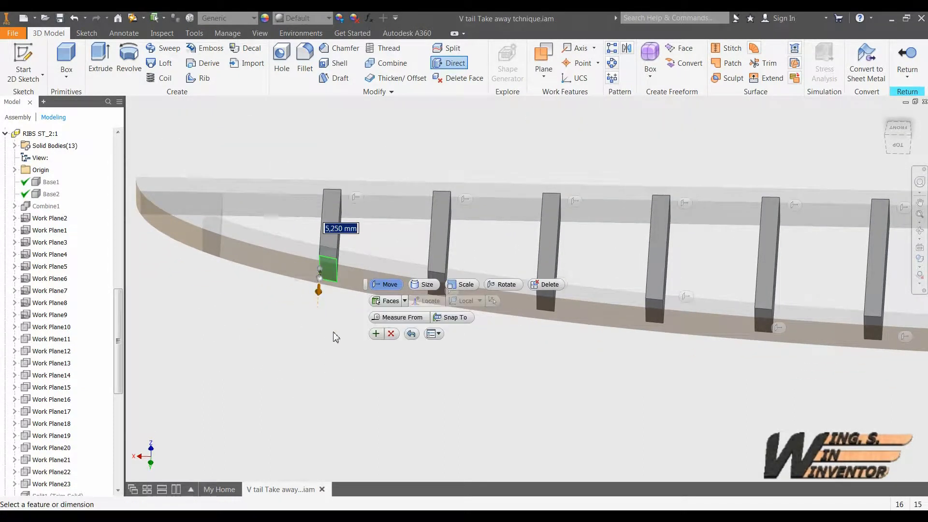
click(375, 333)
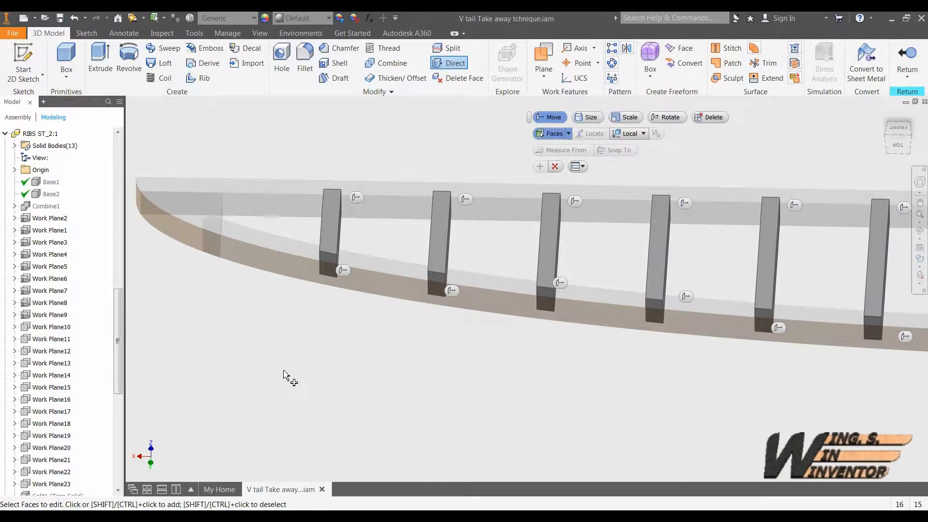
shift+middle_drag(278, 376, 322, 369)
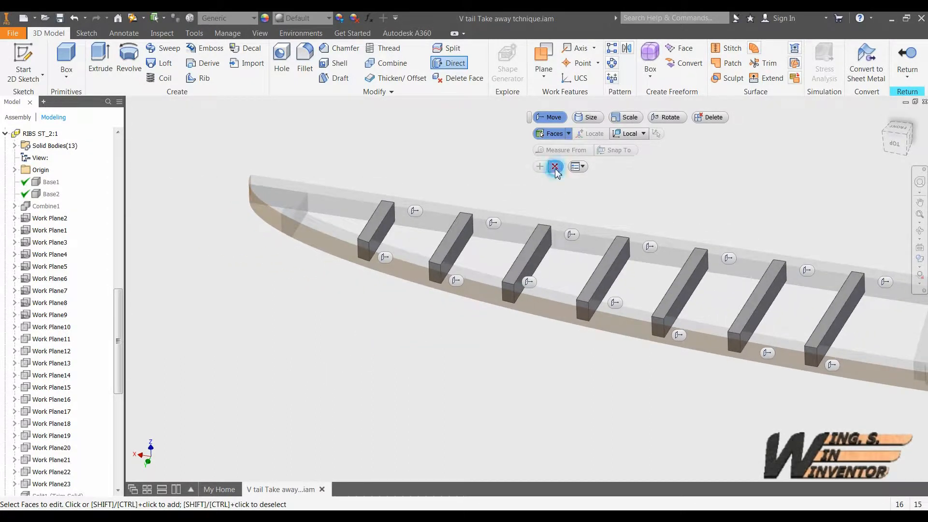
click(554, 169)
- Fillet one vertical corner edge of all seven rib ends at the middle element with a 2 mm radius
scroll(490, 292, up, 3)
shift+middle_drag(385, 293, 410, 193)
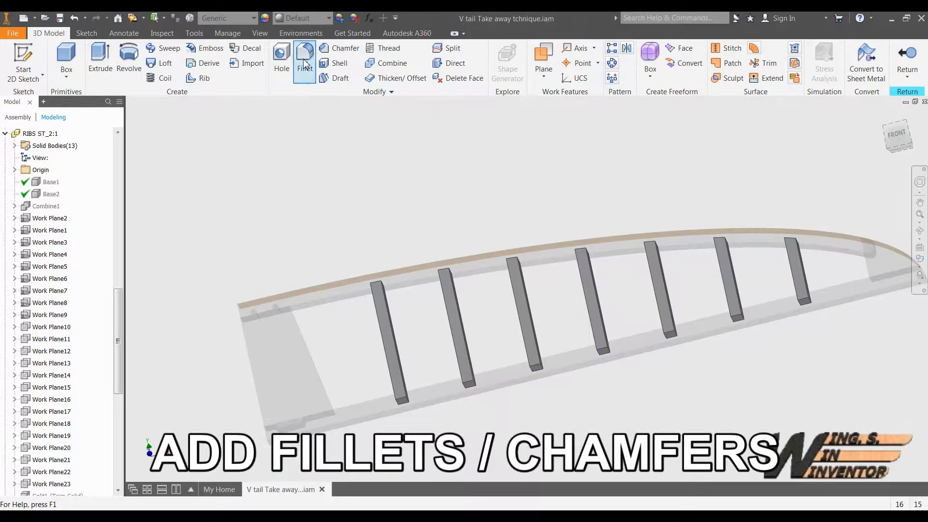
click(305, 63)
click(386, 353)
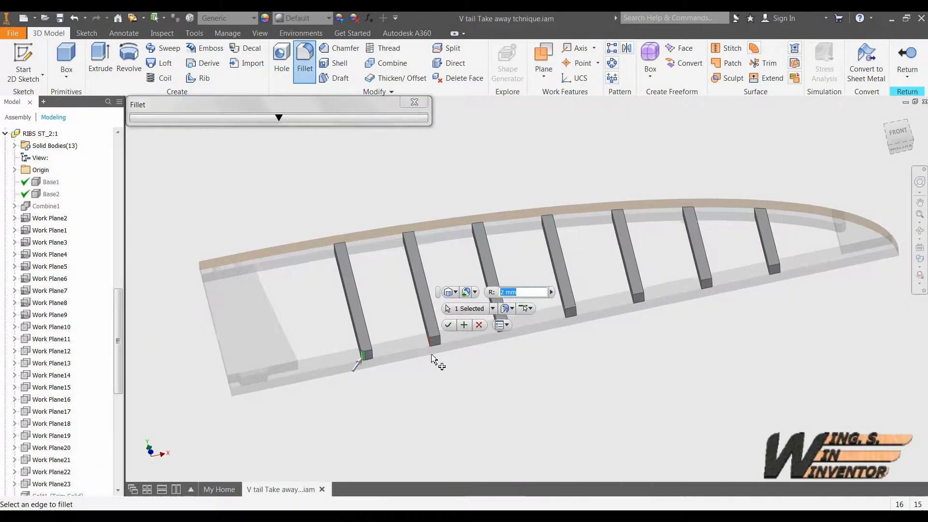
click(420, 347)
click(433, 341)
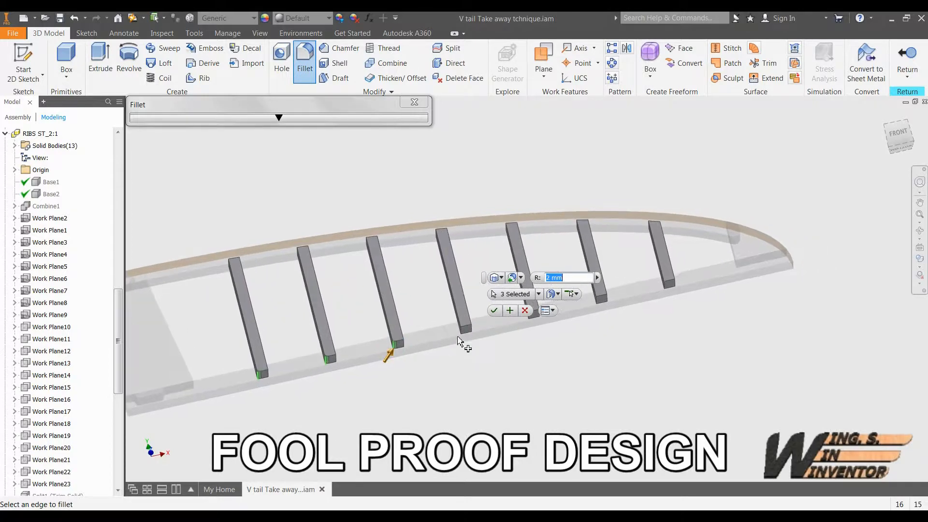
click(486, 325)
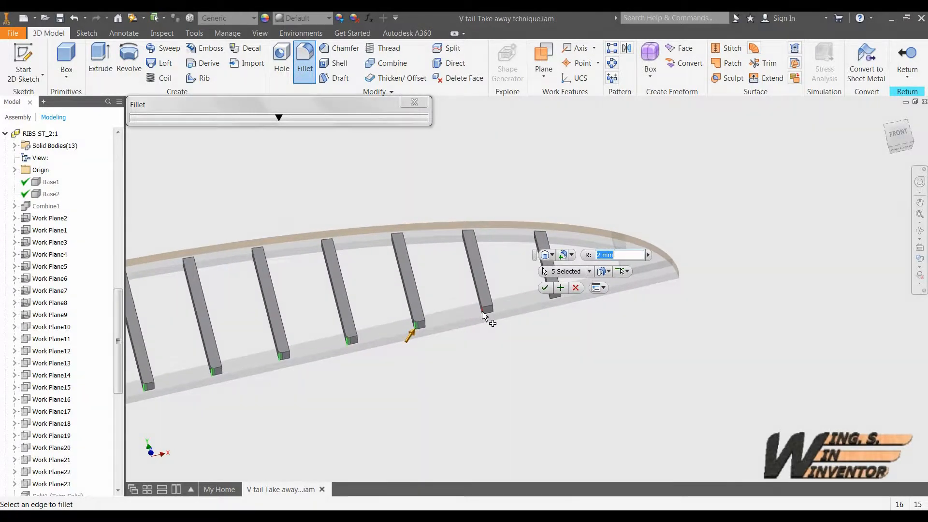
click(487, 317)
click(550, 292)
scroll(720, 326, down, 2)
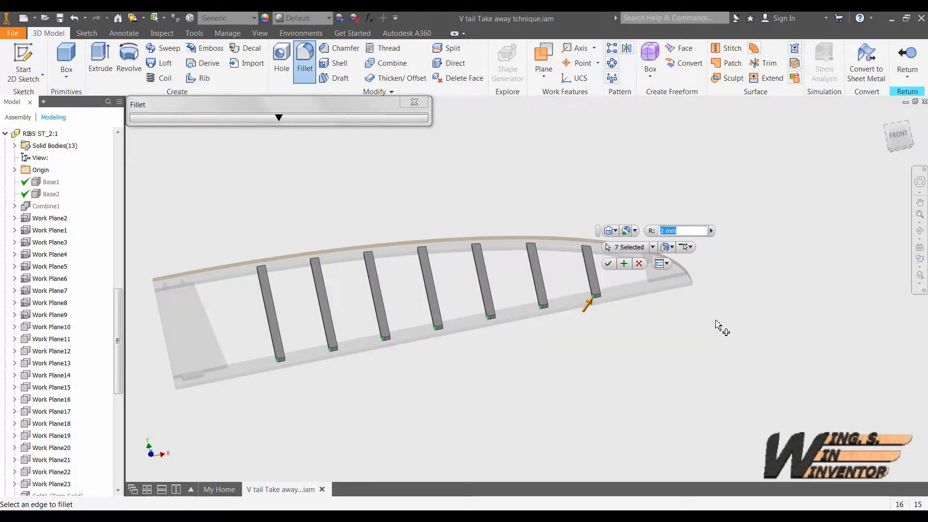
click(623, 264)
- Fillet one vertical corner edge of the rib ends at the front element with a 2 mm radius
shift+middle_drag(623, 263, 608, 377)
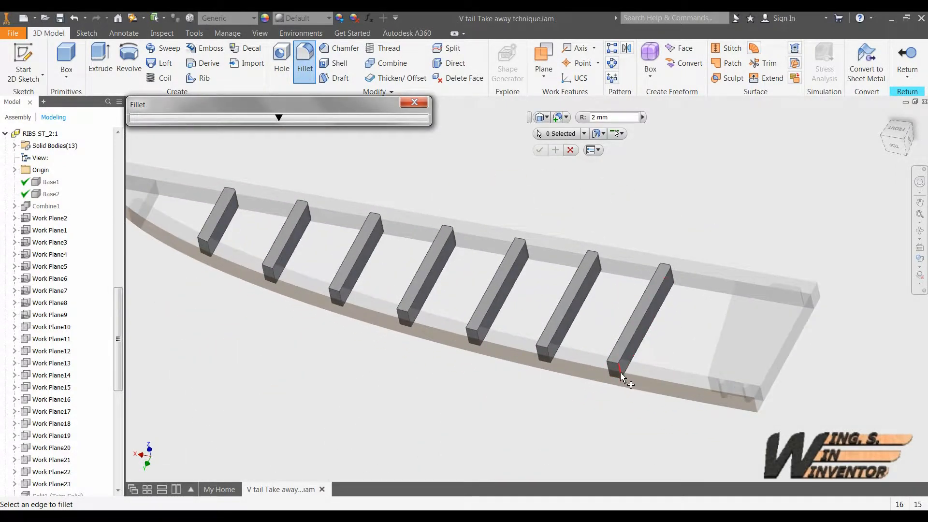
click(619, 372)
click(549, 360)
click(479, 340)
click(409, 323)
click(339, 299)
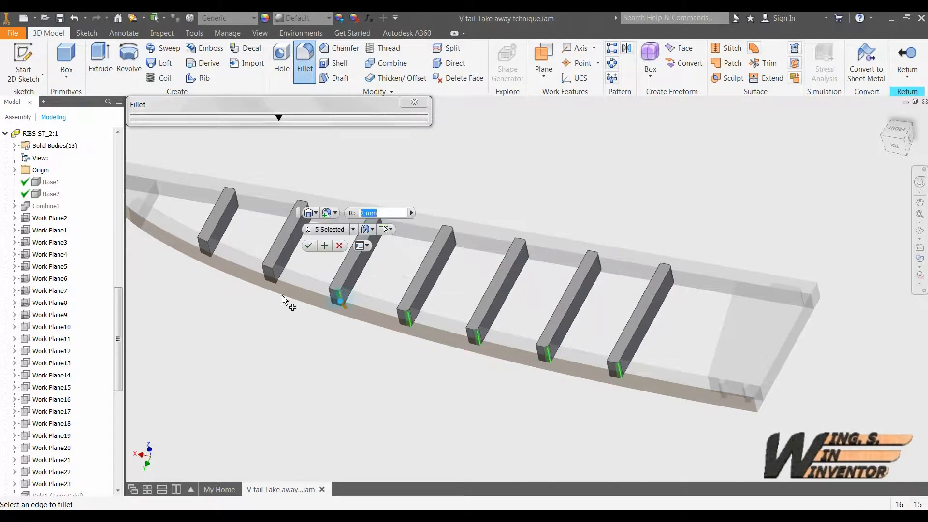
key(Return)
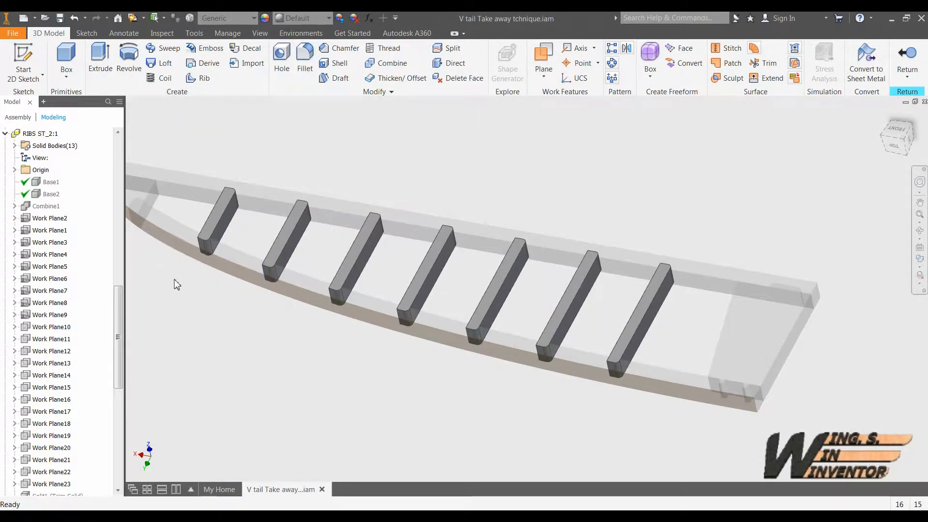
- Set up a 2 mm Chamfer on the unfilleted vertical corner edges of all seven rib ends at the front element
click(336, 53)
shift+middle_drag(696, 261, 456, 393)
scroll(455, 393, down, 1)
click(433, 392)
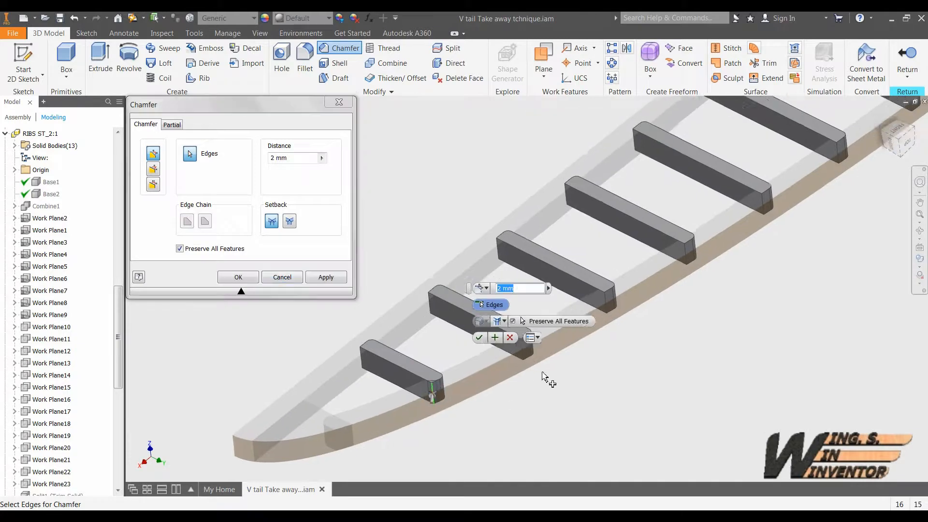
shift+middle_drag(544, 376, 487, 367)
click(447, 378)
click(480, 353)
shift+middle_drag(570, 317, 563, 328)
click(562, 329)
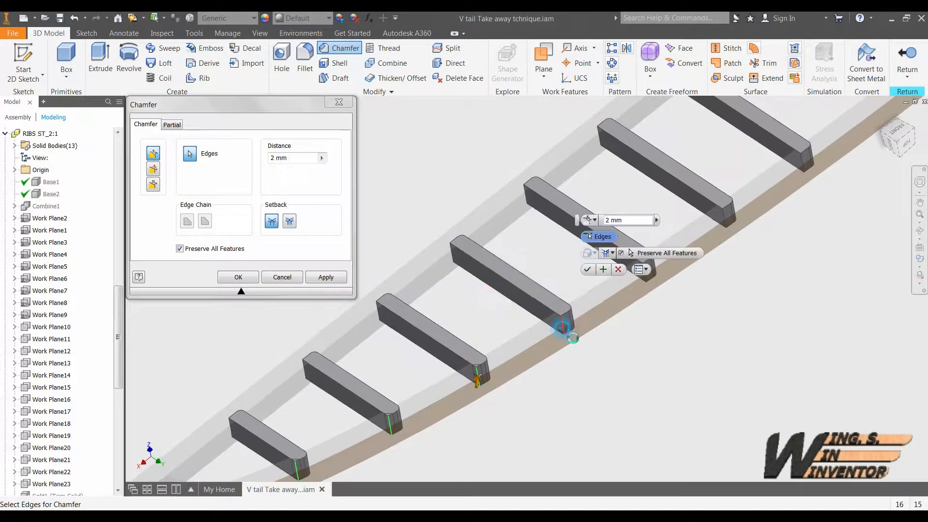
shift+middle_drag(642, 285, 604, 310)
click(605, 305)
shift+middle_drag(681, 285, 604, 338)
click(604, 295)
click(589, 291)
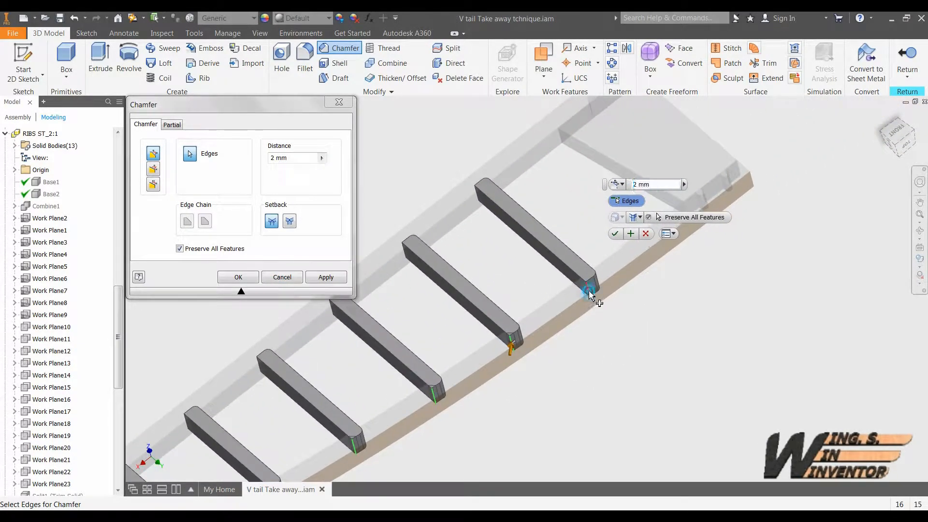
- Include the unfilleted corner edges at the middle element in the 2 mm chamfer, apply it and return to the assembly
shift+middle_drag(588, 294, 522, 315)
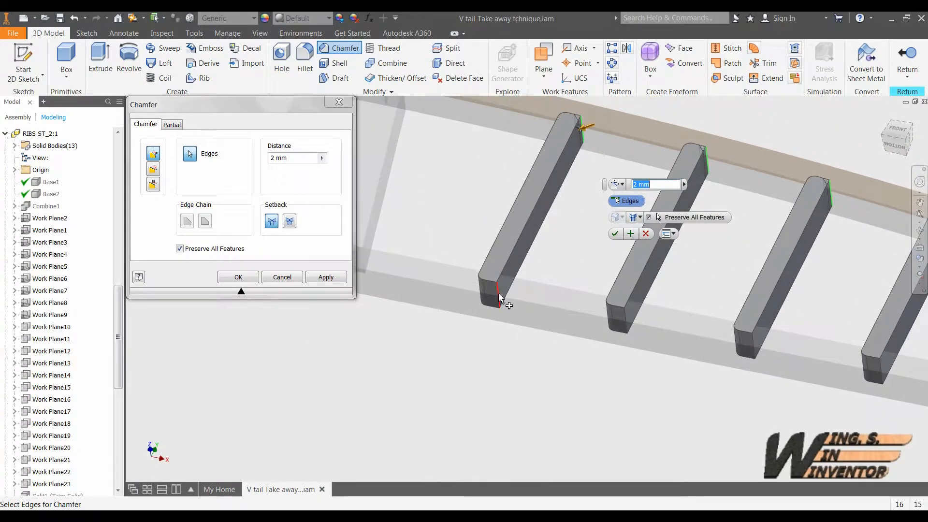
click(626, 327)
shift+middle_drag(718, 369, 638, 356)
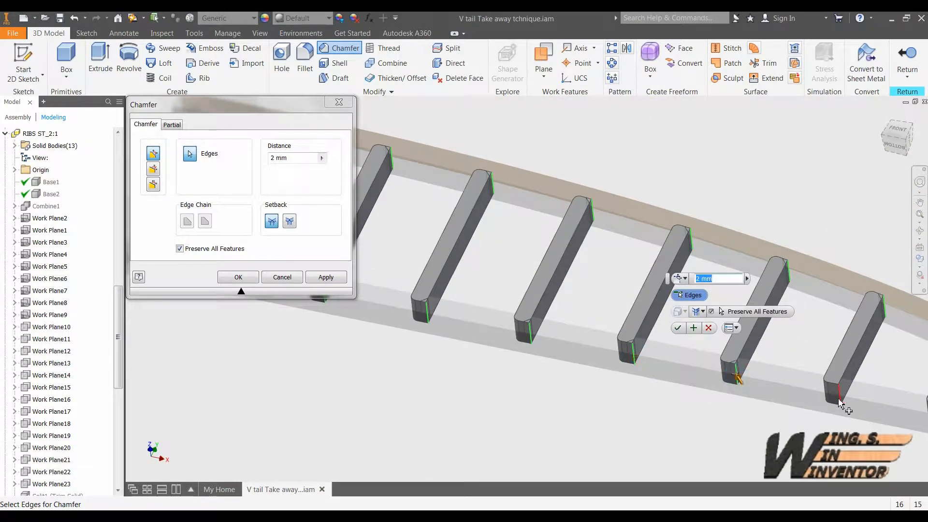
click(839, 402)
click(238, 276)
key(F5)
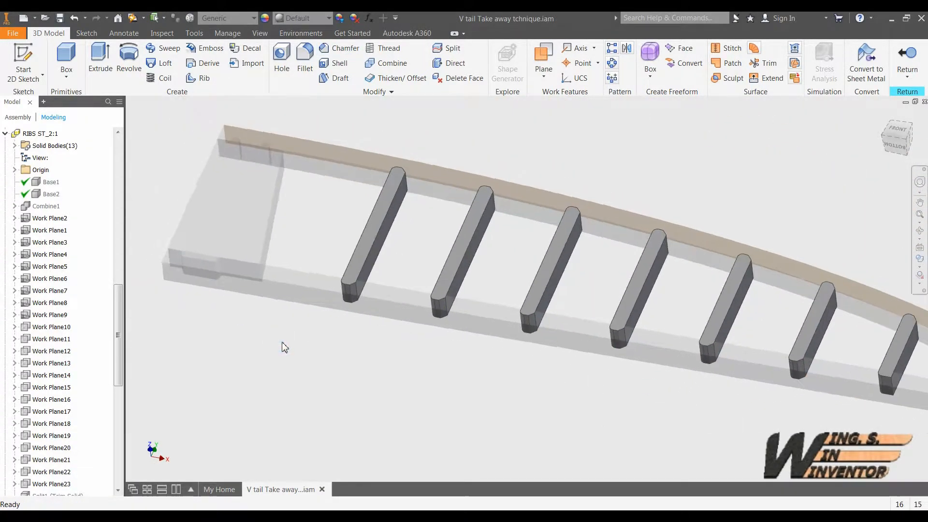
click(905, 60)
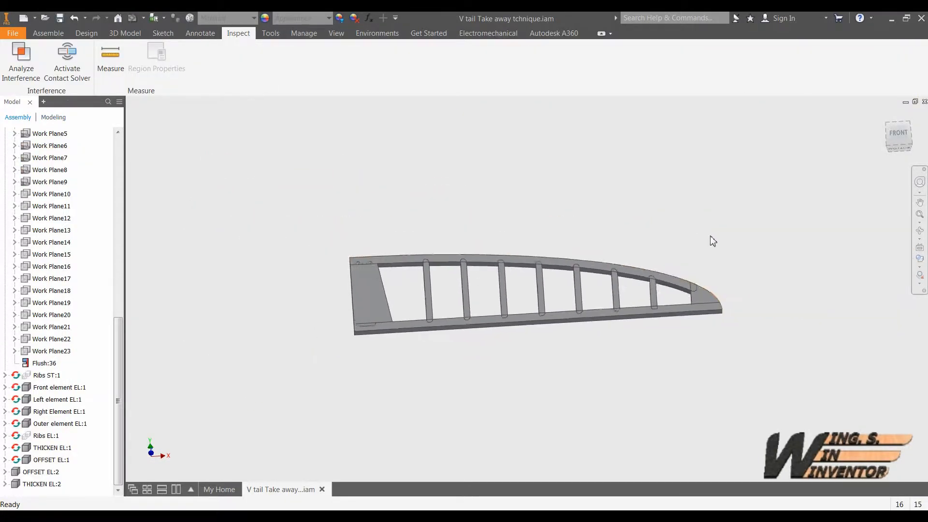
- Run an interference analysis on all the visible V-tail components and review the overlapping tab areas
drag(788, 378, 277, 220)
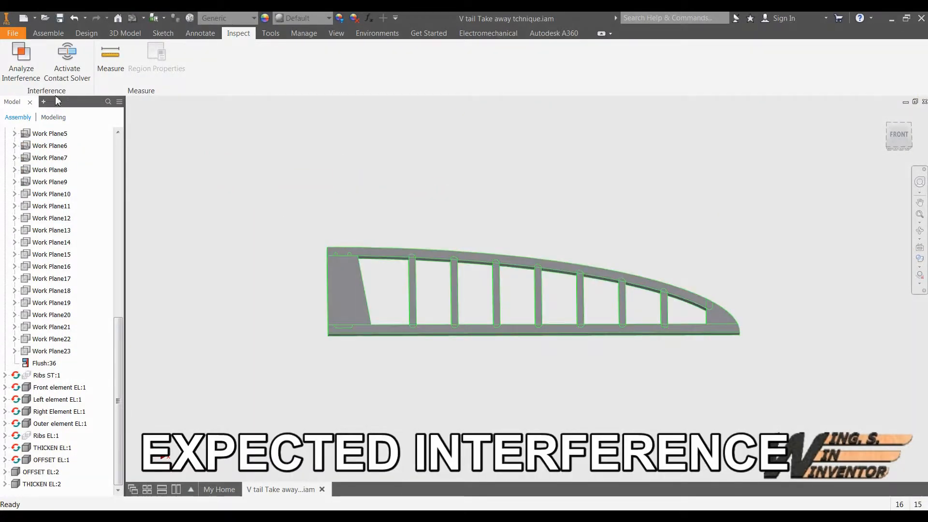
click(21, 60)
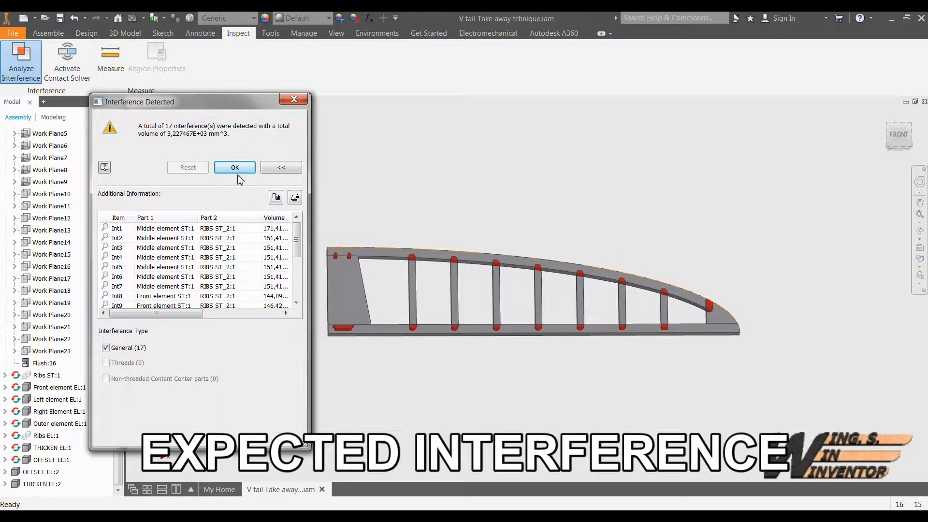
click(237, 170)
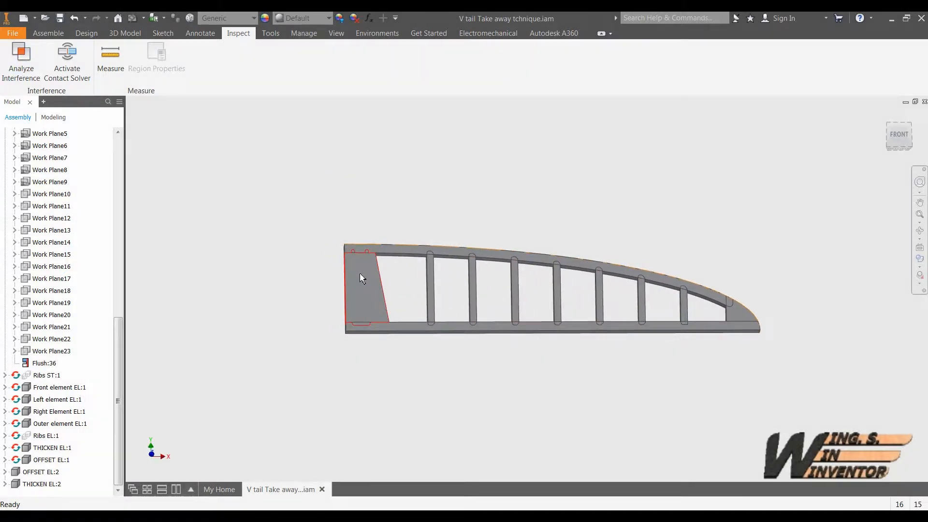
- Edit the tail tip part in place and copy the leading edge body into it as a new solid body
right_click(747, 317)
click(745, 226)
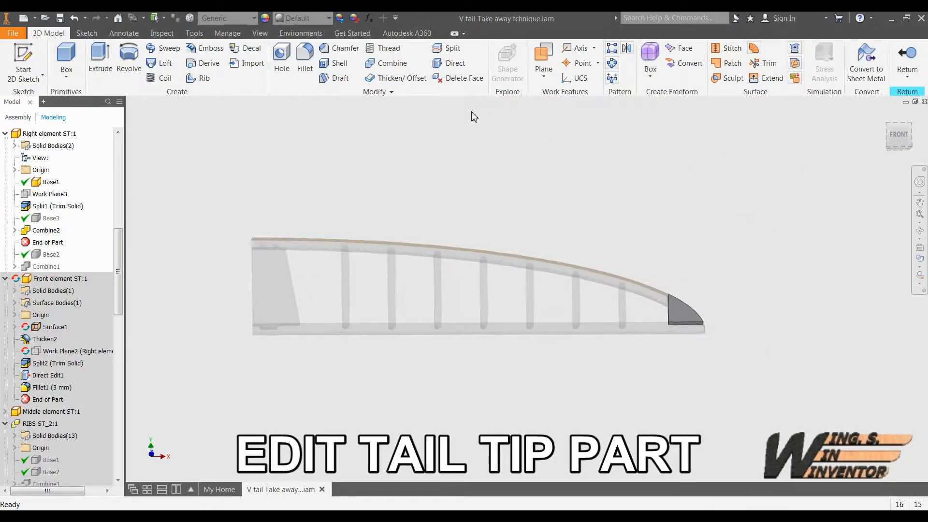
click(402, 91)
click(306, 135)
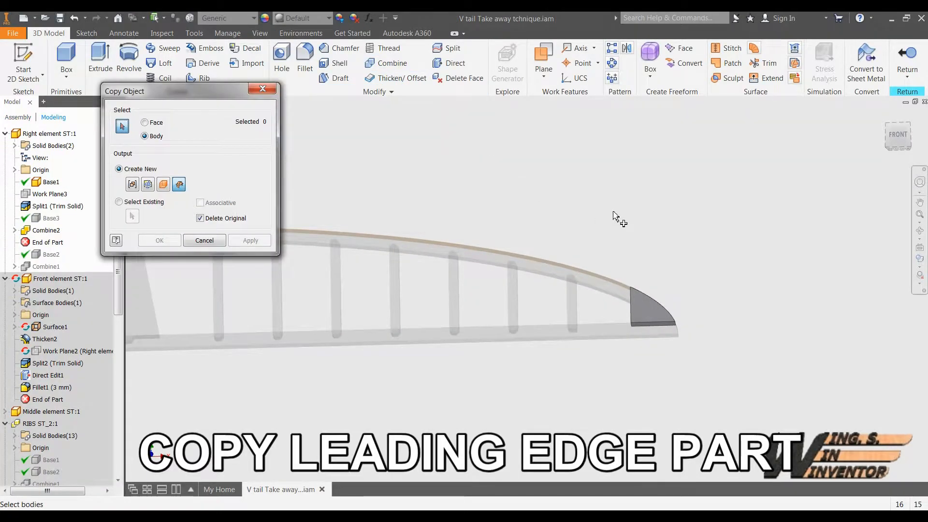
click(599, 277)
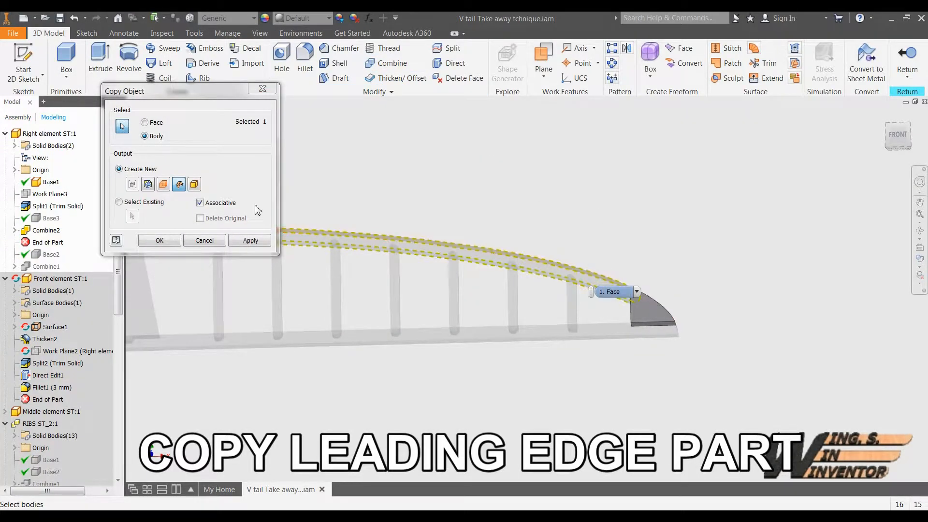
click(237, 242)
click(203, 243)
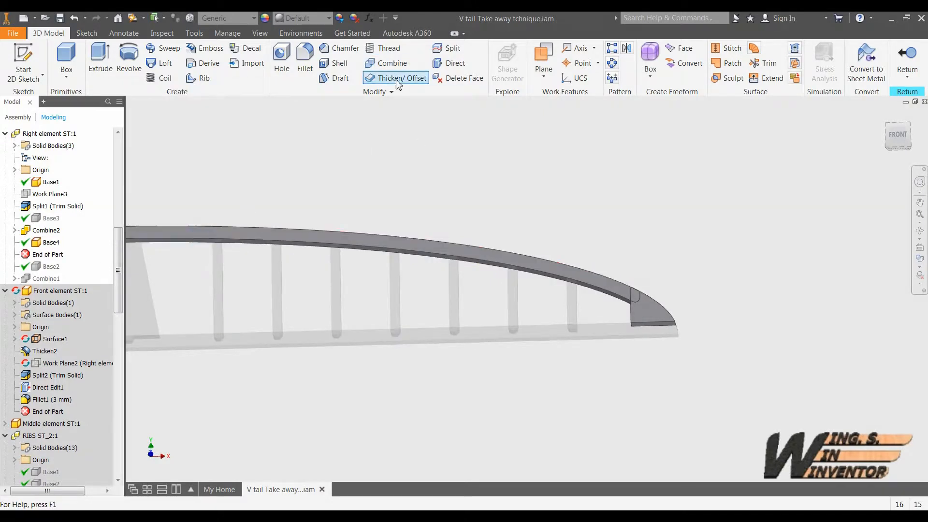
- Subtract the copied leading edge body from the tail tip with a Combine cut and return to the assembly
click(385, 63)
click(658, 308)
click(609, 285)
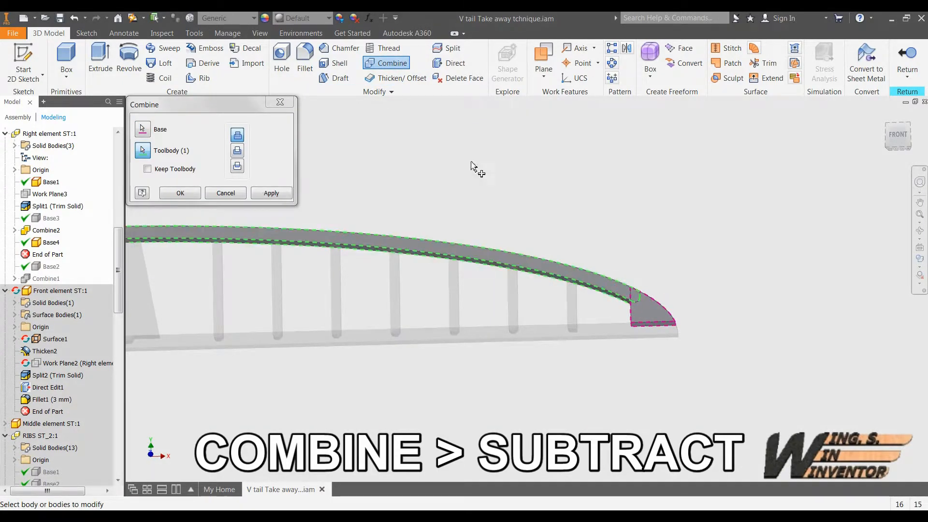
click(237, 150)
click(184, 192)
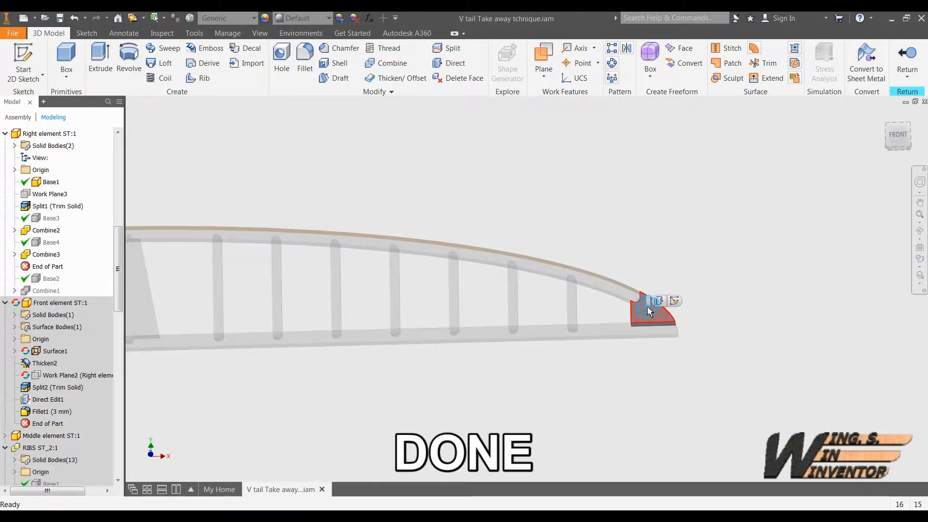
click(715, 296)
click(903, 87)
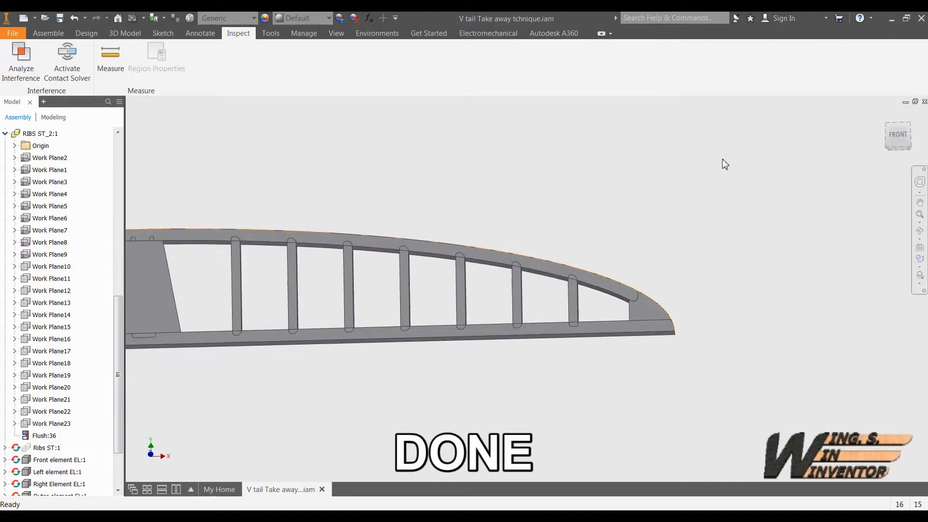
- Edit the leading edge part in place and copy the root plate and all seven ribs into it as a solid body
right_click(540, 255)
click(545, 223)
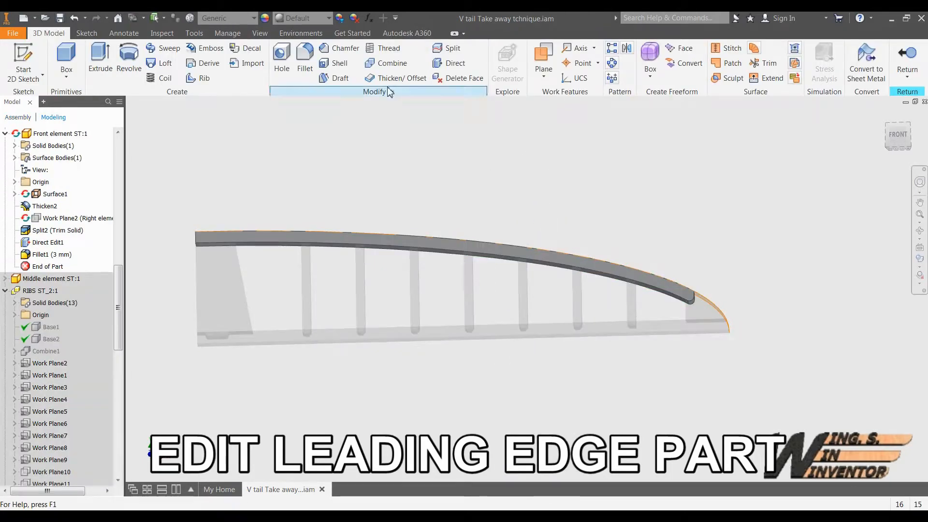
click(381, 92)
click(304, 136)
click(222, 283)
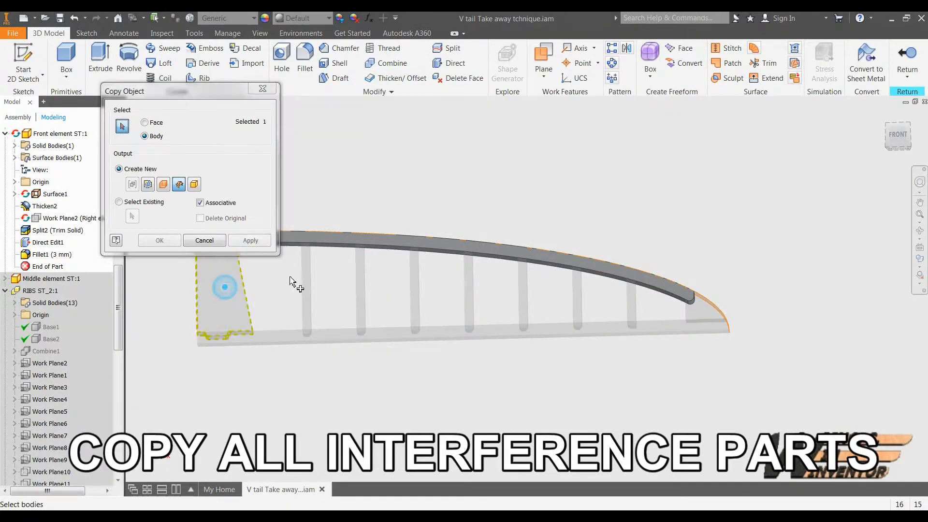
click(306, 278)
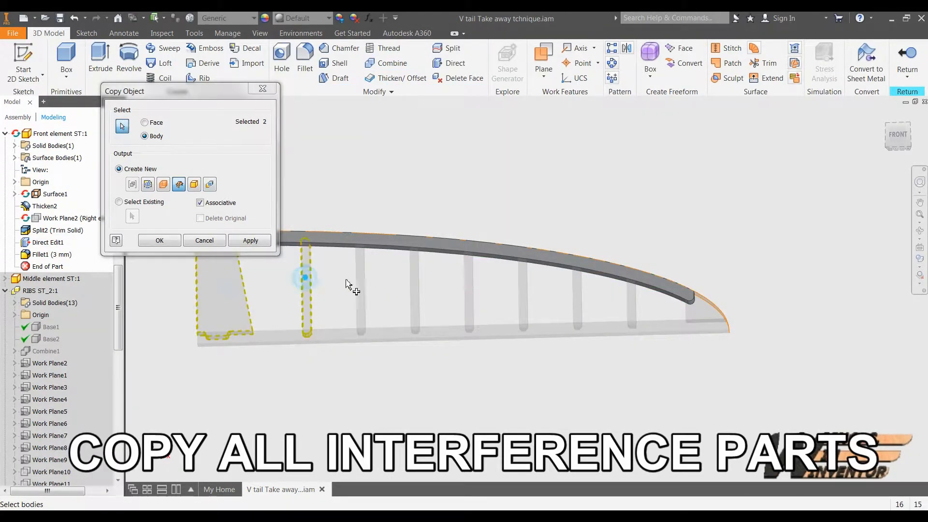
click(526, 287)
click(196, 186)
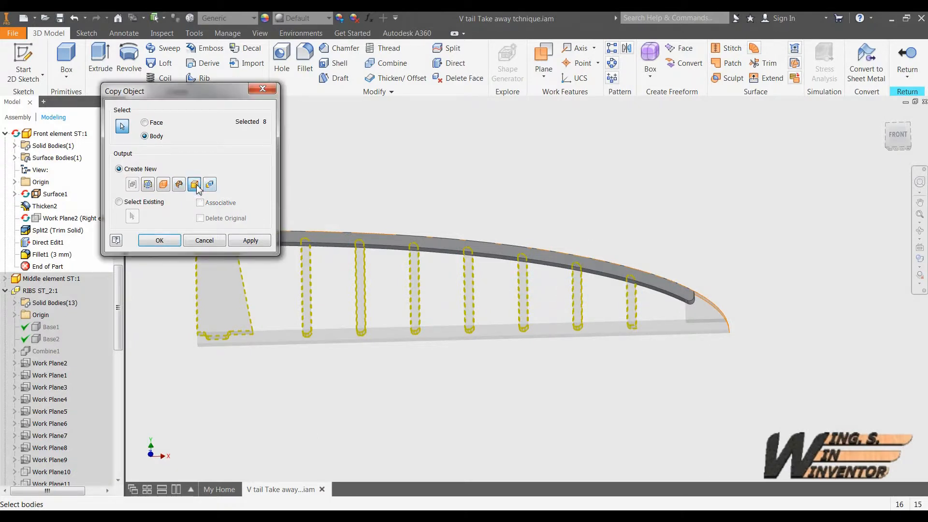
click(160, 240)
- Cut the rib notches into the leading edge by subtracting the copied rib body with Combine, and return to the assembly
click(386, 62)
click(439, 242)
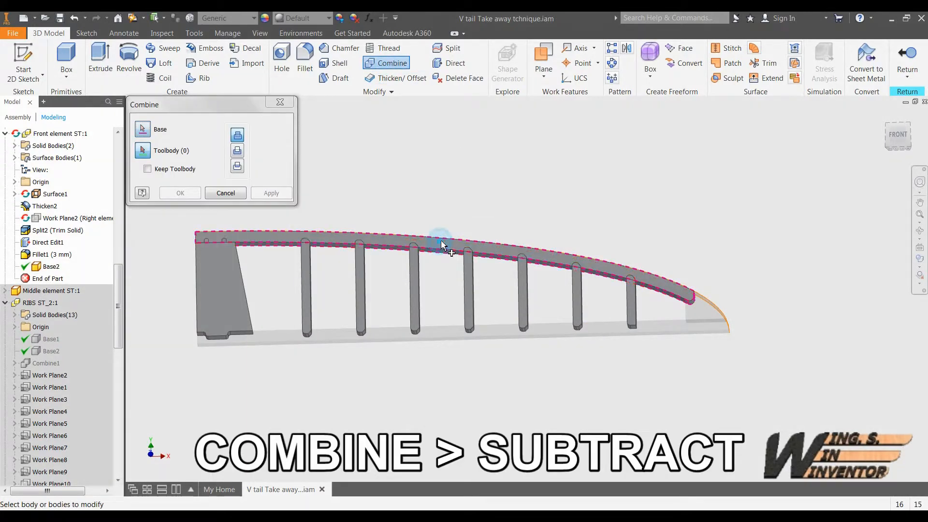
click(414, 266)
click(237, 150)
click(180, 193)
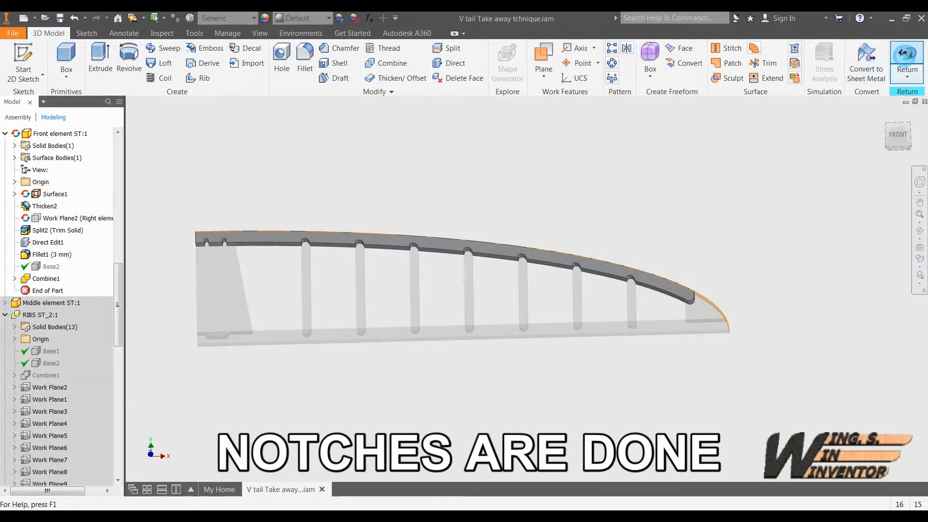
click(906, 62)
- Edit the middle element in place and copy the root plate and all seven ribs into it as a solid body
right_click(277, 339)
click(275, 365)
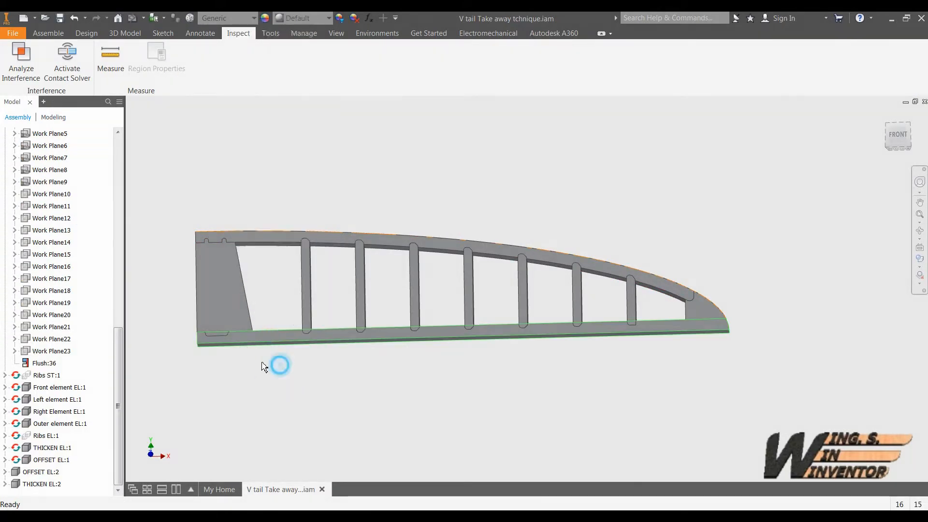
click(371, 91)
click(305, 135)
click(225, 288)
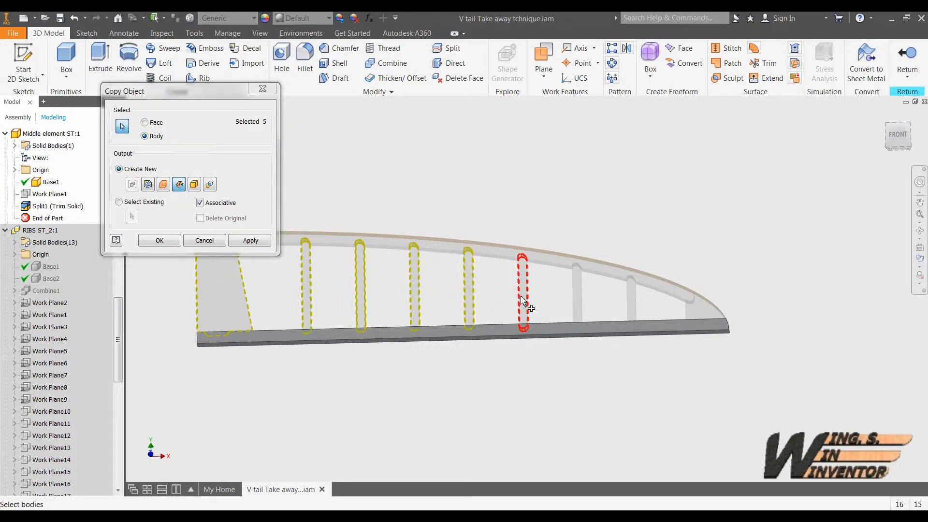
click(160, 240)
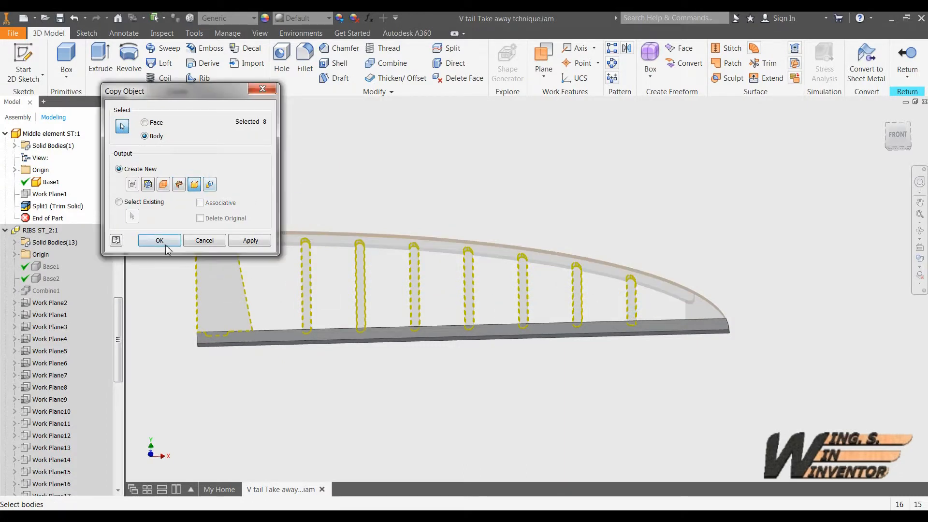
- Cut the rib notches into the middle element by subtracting the copied rib body with Combine
click(392, 63)
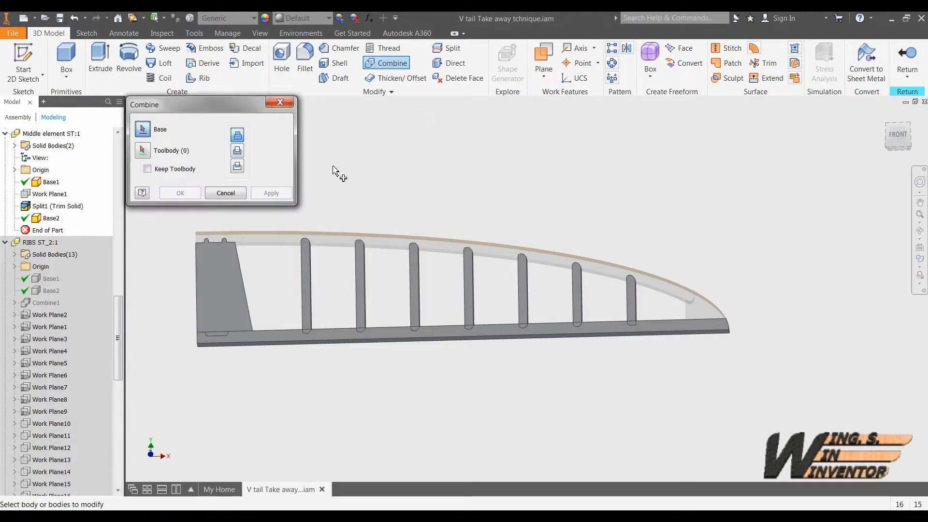
click(286, 335)
click(306, 290)
click(180, 193)
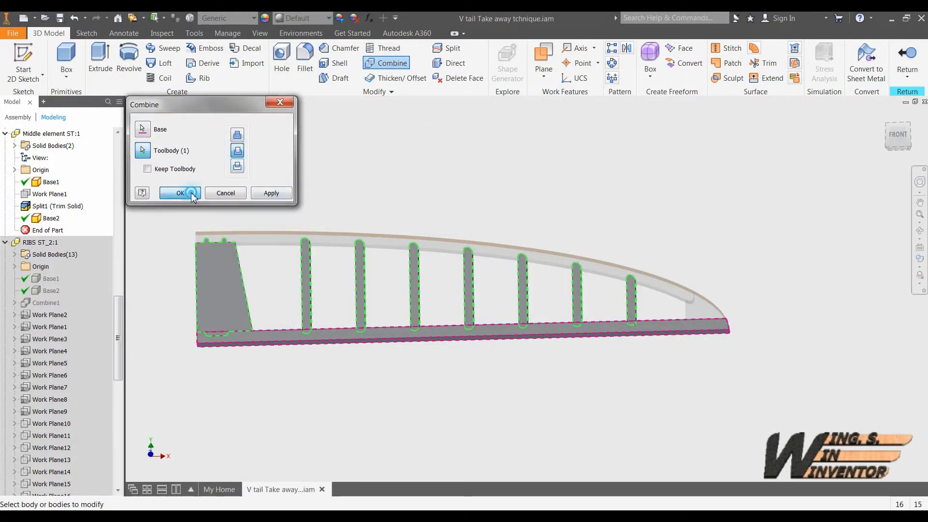
- Return to the assembly and run an interference analysis on all the visible V-tail components
click(907, 57)
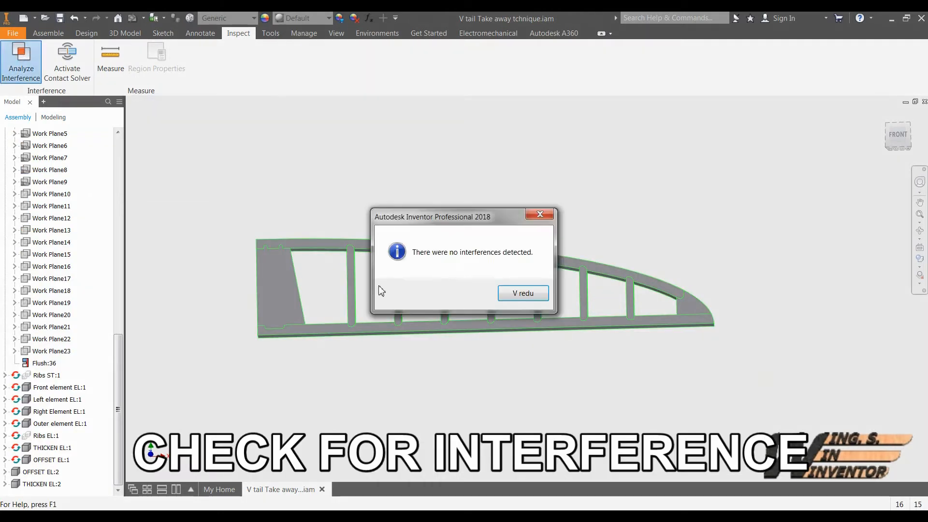
click(515, 296)
key(F6)
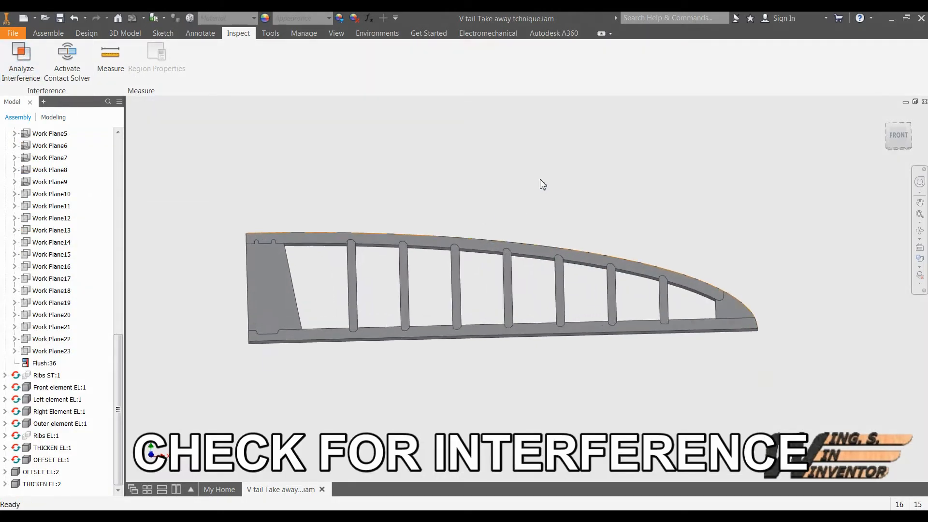